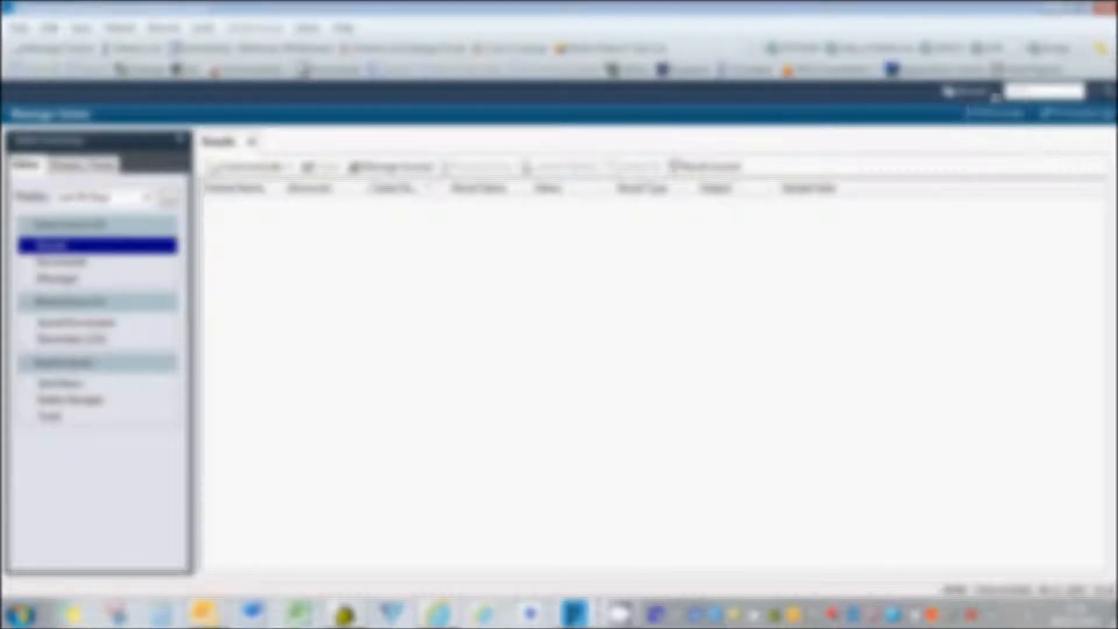
# Step: Open the test patient's record from the recent patients and dismiss the encounter selection
pyautogui.click(966, 91)
pyautogui.click(975, 127)
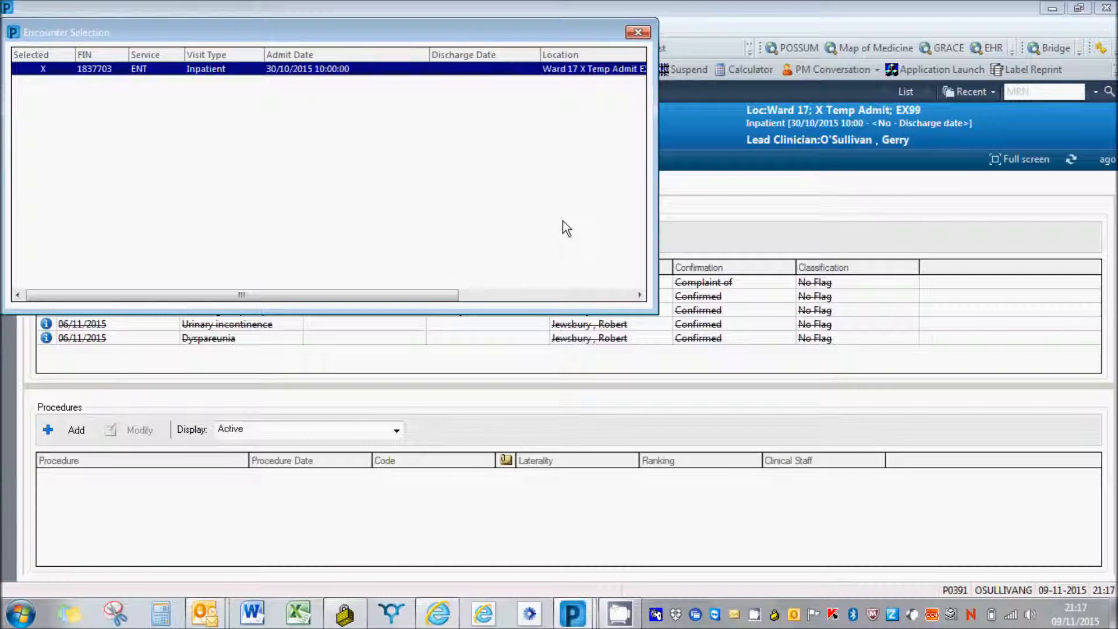
pyautogui.click(638, 32)
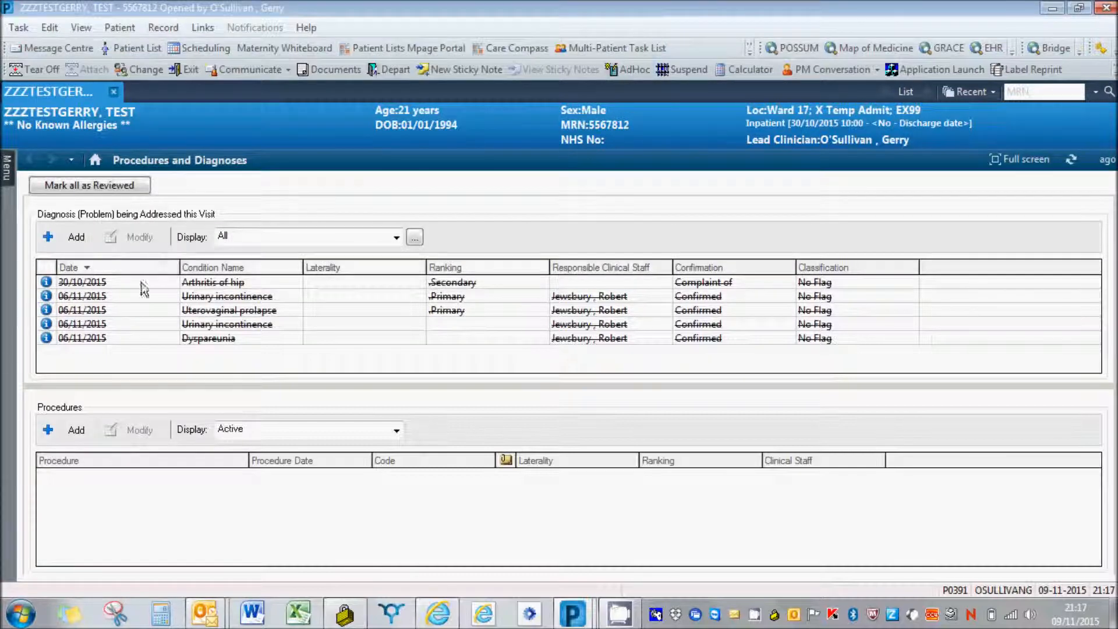
# Step: Start a new diagnosis for this visit, search for "rec ac ton" and choose Recurrent acute tonsillitis
pyautogui.click(77, 238)
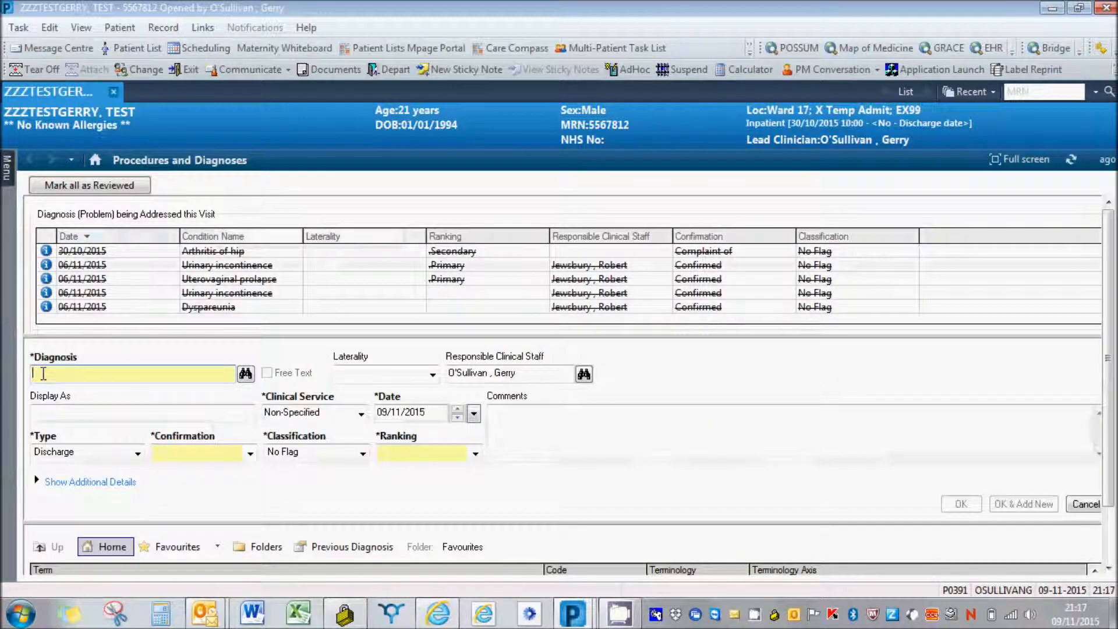
pyautogui.write('re')
pyautogui.write('c au')
pyautogui.write('ton')
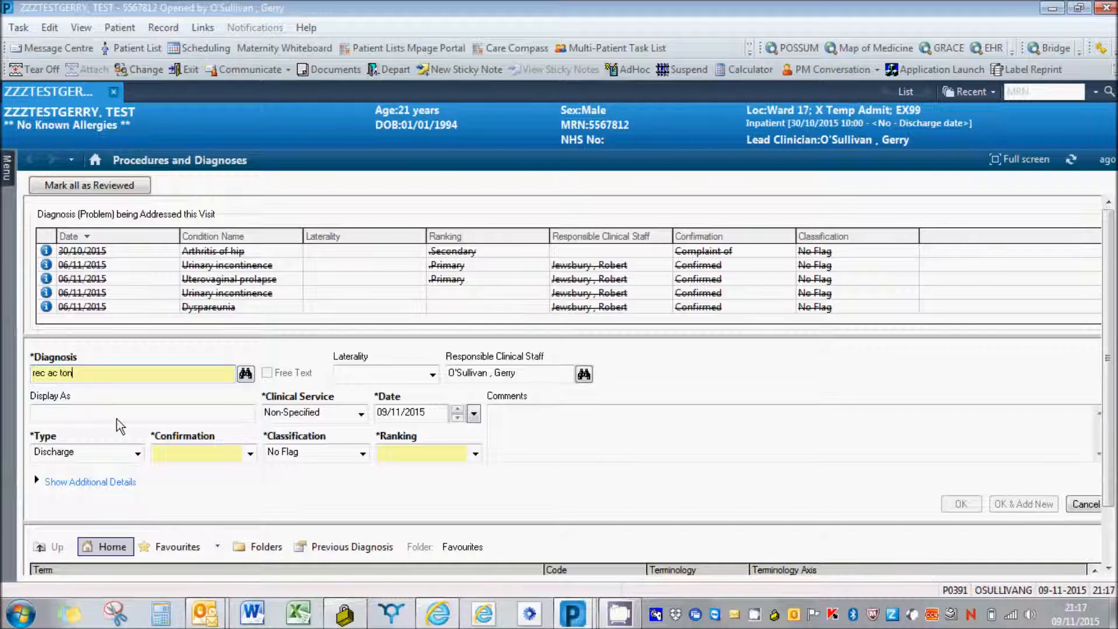
pyautogui.click(246, 373)
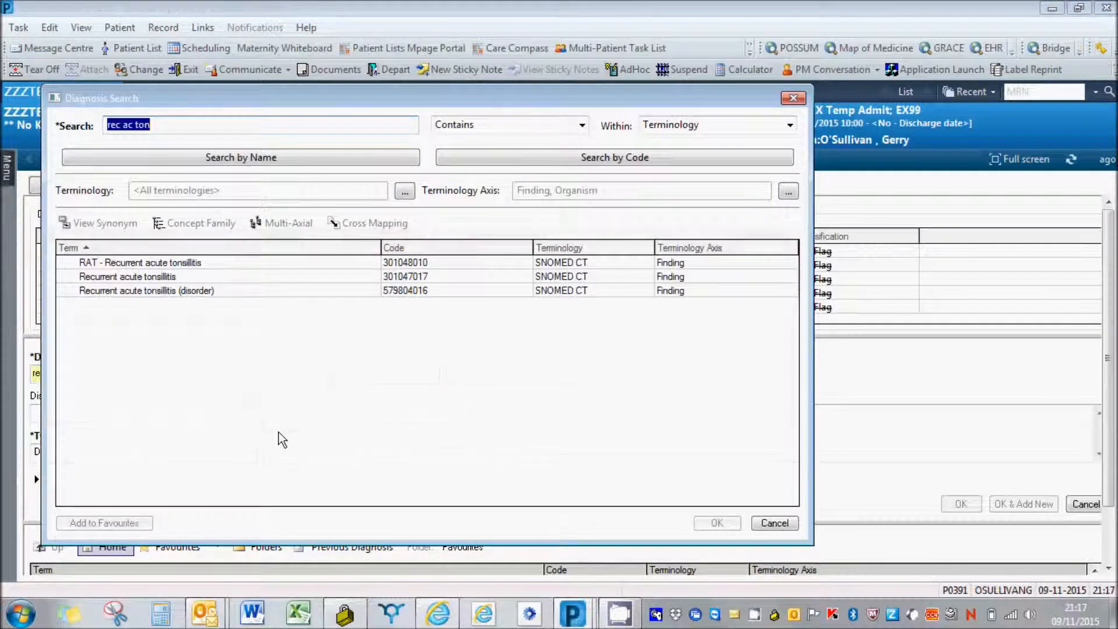
pyautogui.doubleClick(178, 277)
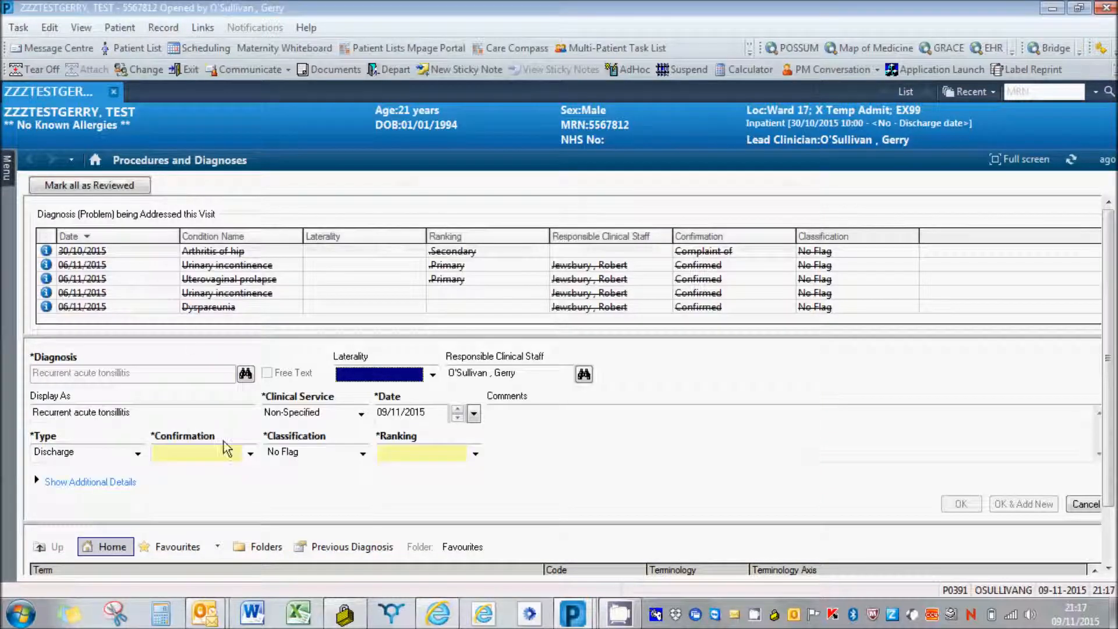
# Step: Set the diagnosis's confirmation to Confirmed and its ranking to Primary, and save it
pyautogui.click(250, 453)
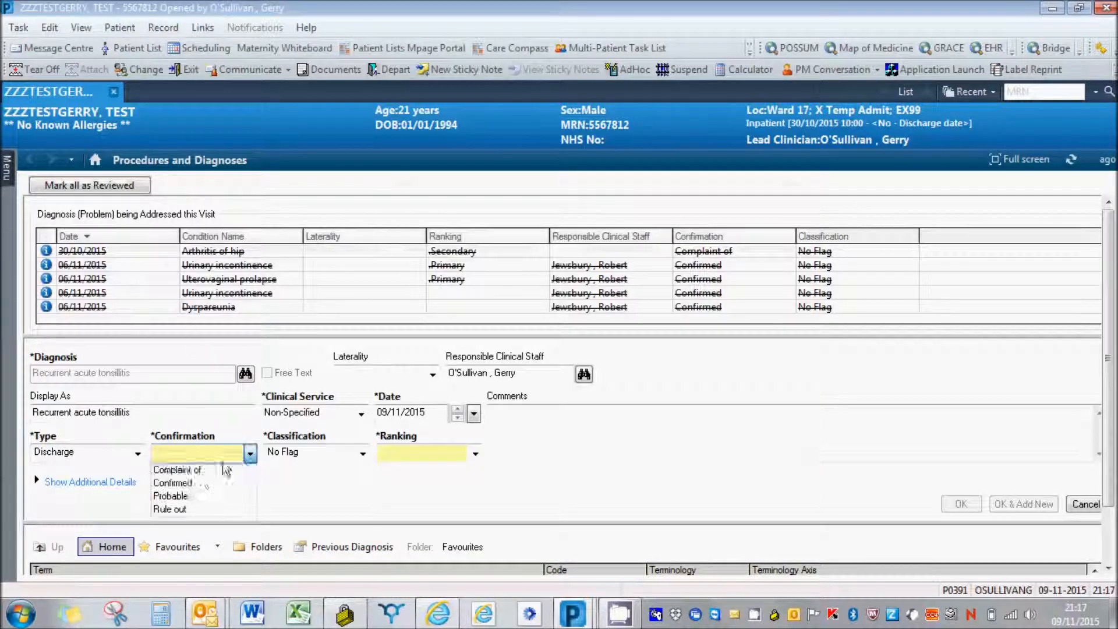
pyautogui.click(175, 483)
pyautogui.click(475, 454)
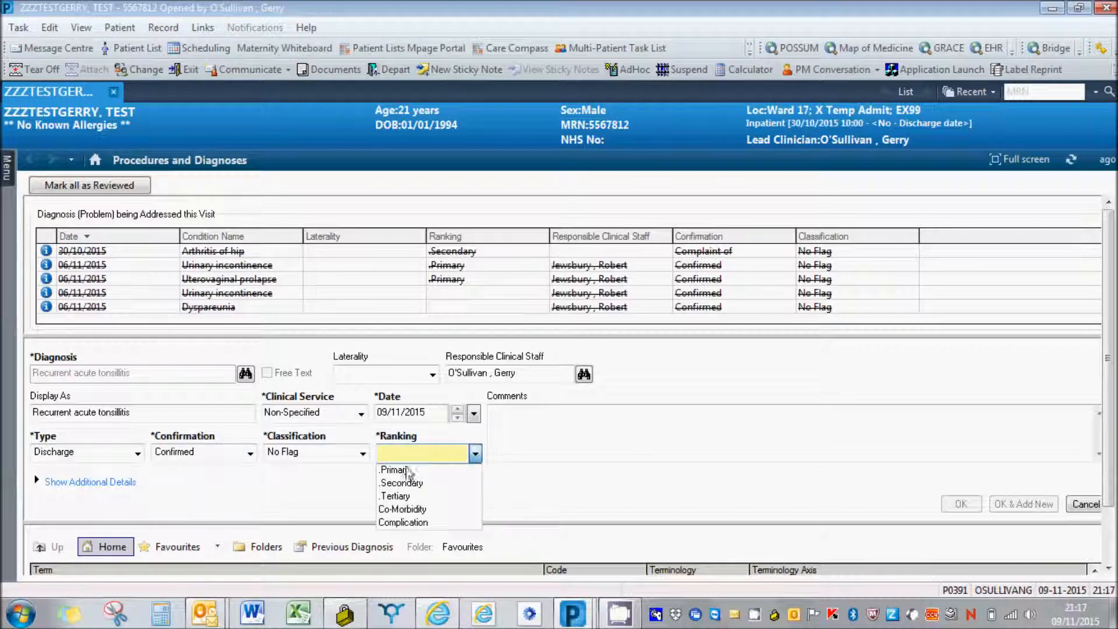
pyautogui.click(407, 468)
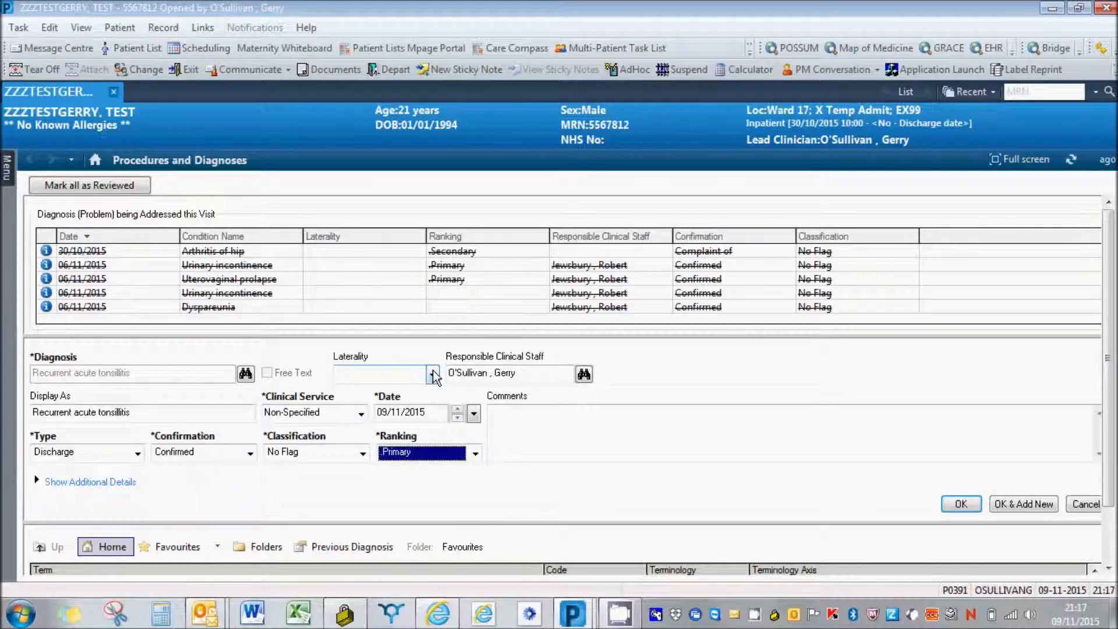
pyautogui.click(961, 504)
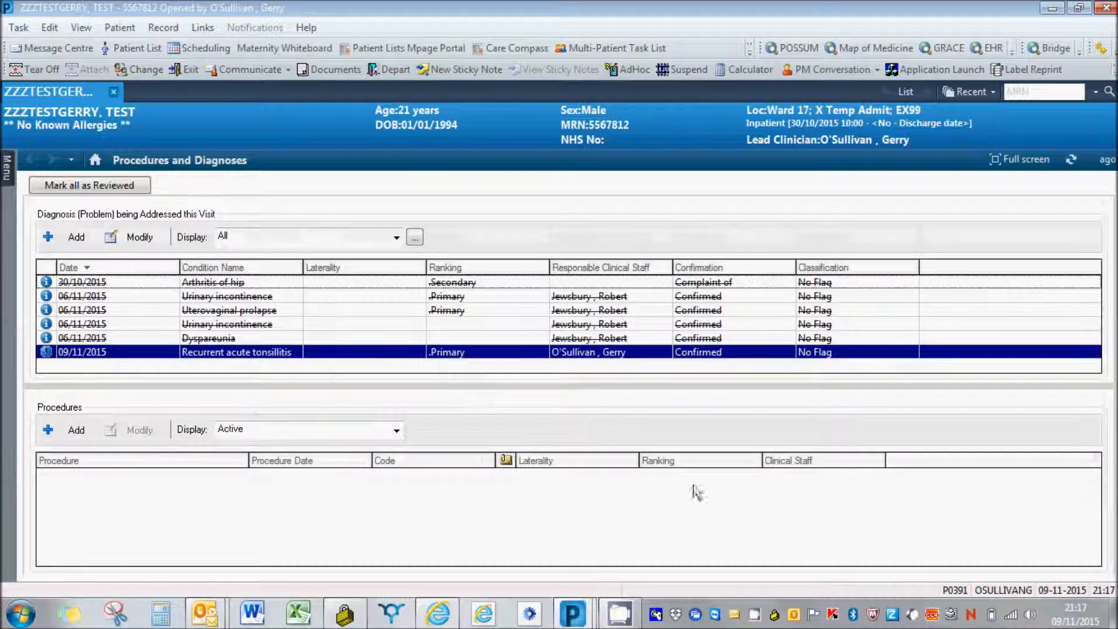
# Step: Start a new procedure and choose Tonsillectomy from the Procedures Throat favourites folder
pyautogui.click(75, 430)
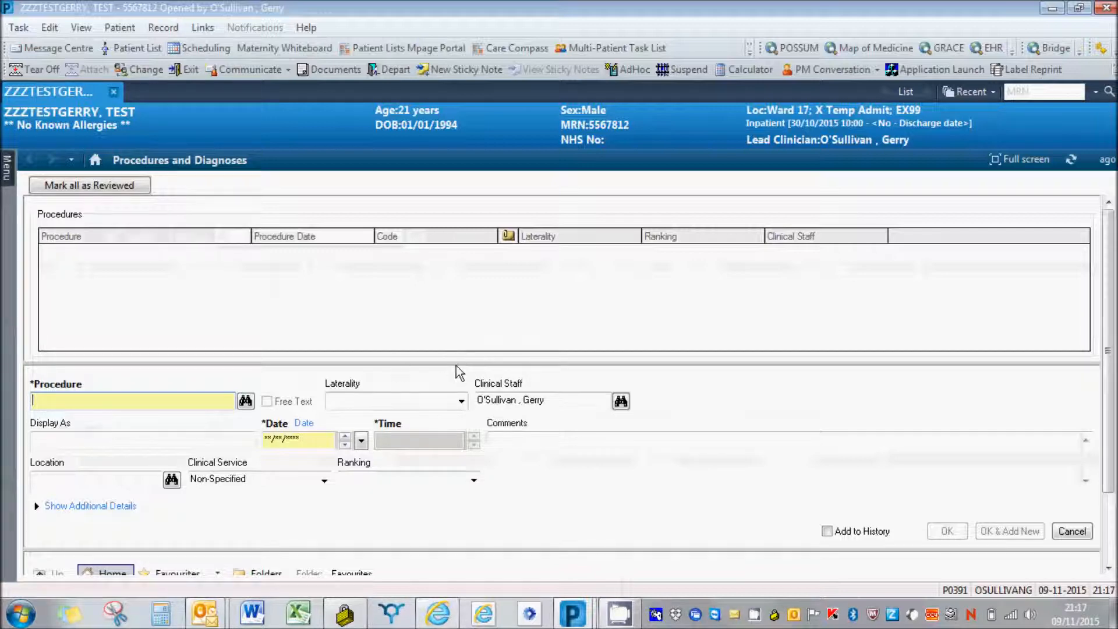
pyautogui.moveTo(456, 362); pyautogui.dragTo(468, 287)
pyautogui.click(174, 505)
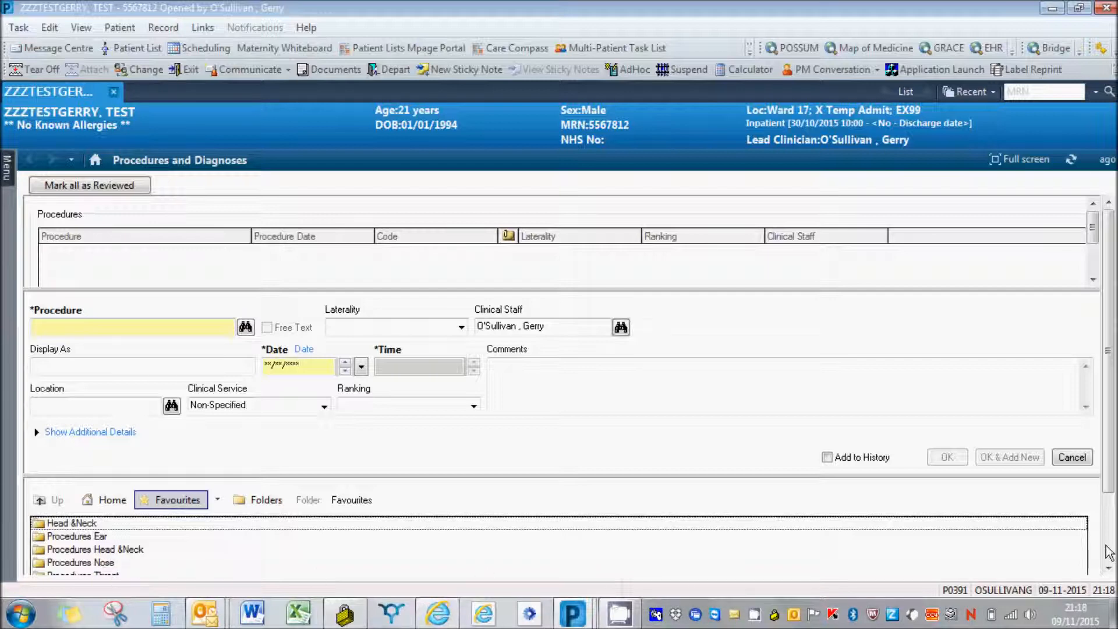
pyautogui.scroll(-3, 1108, 548)
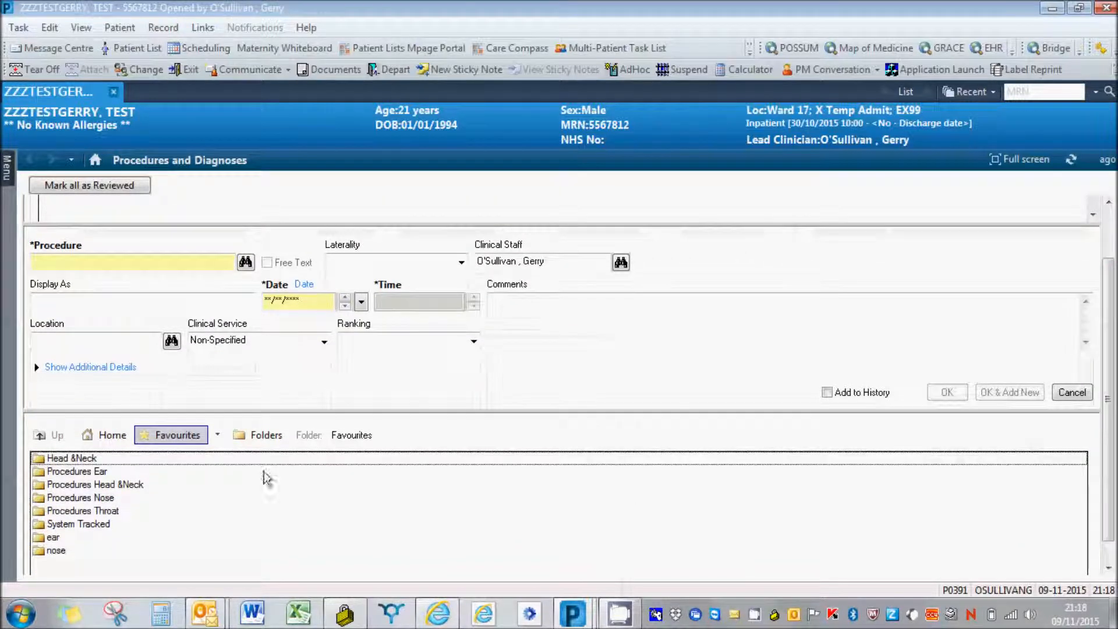
pyautogui.doubleClick(84, 512)
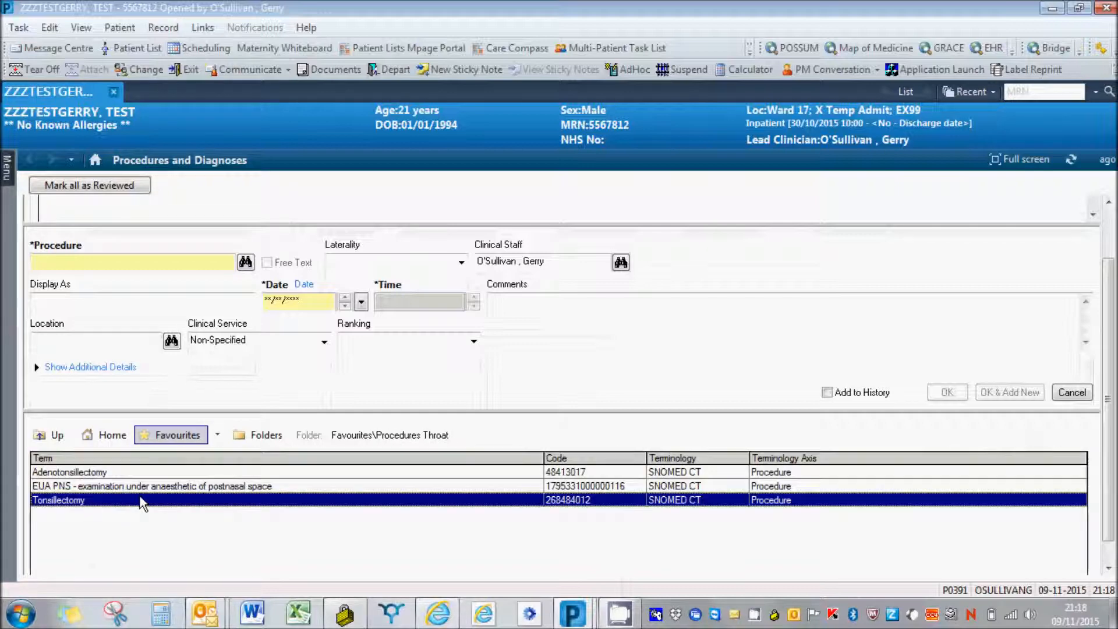
pyautogui.doubleClick(86, 500)
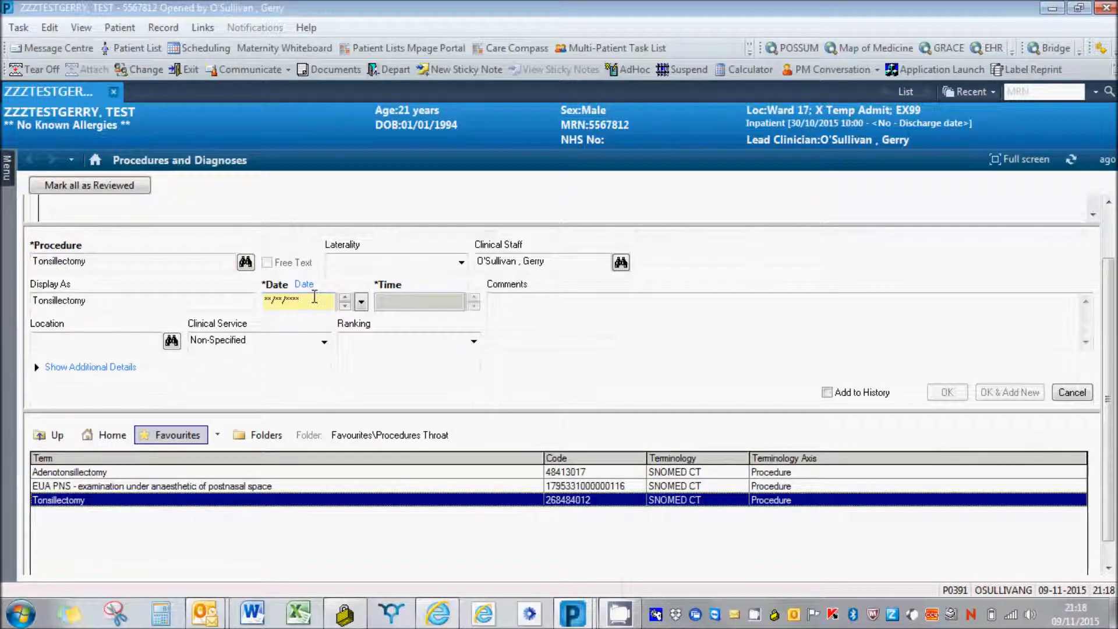
# Step: Set the tonsillectomy's date to 09/11/2015, time to 2118 and laterality to Bilateral, and save the procedure
pyautogui.click(344, 305)
pyautogui.click(345, 306)
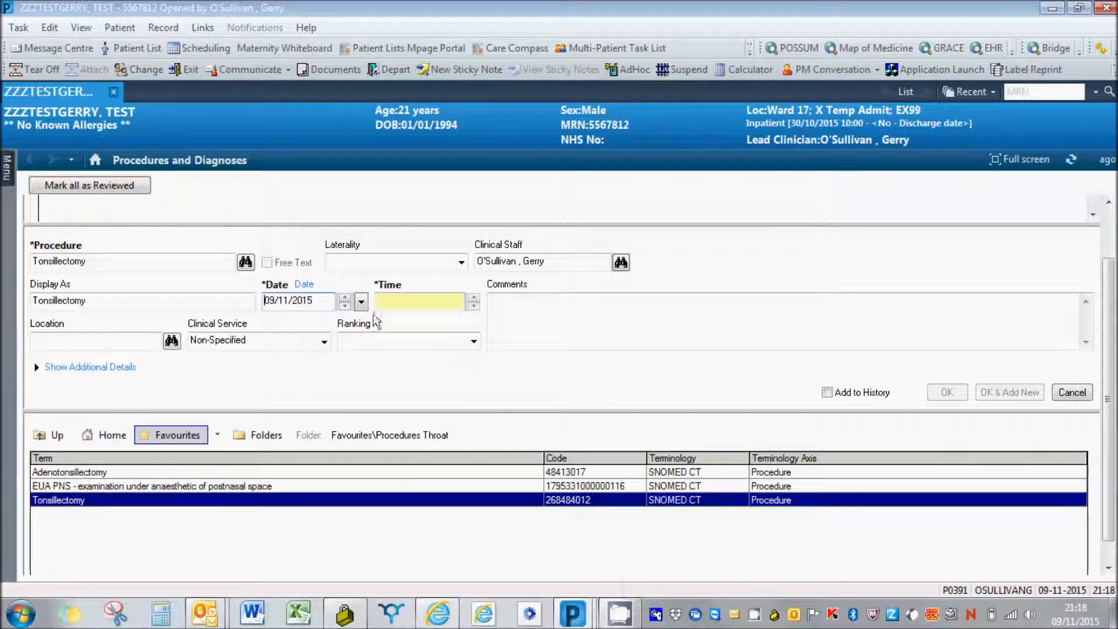
pyautogui.click(474, 305)
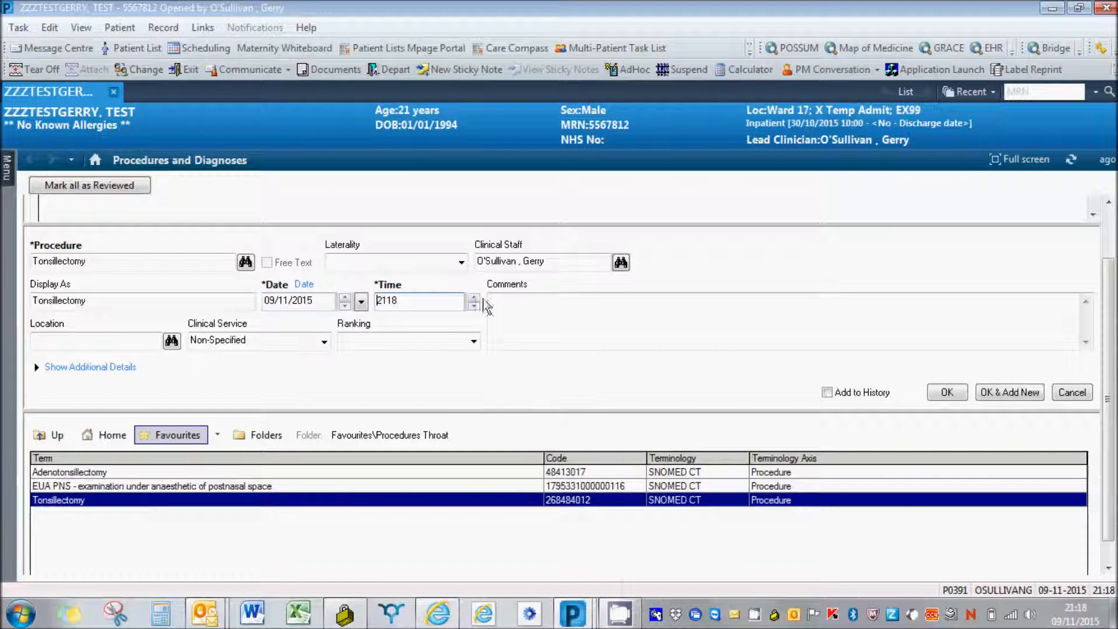
pyautogui.click(461, 262)
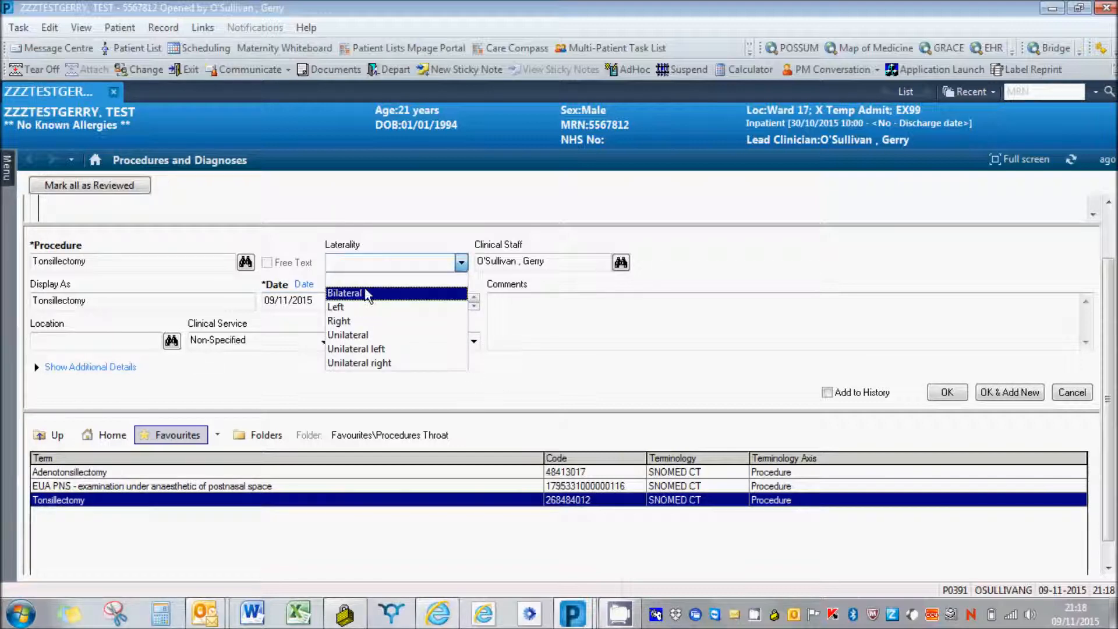
pyautogui.click(364, 293)
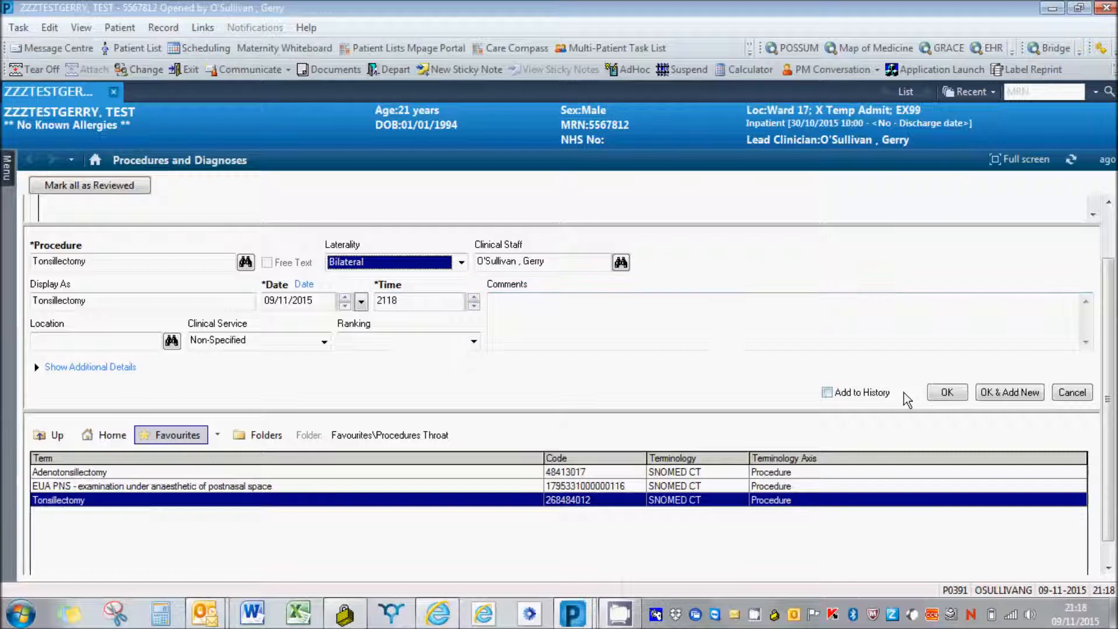
pyautogui.click(946, 394)
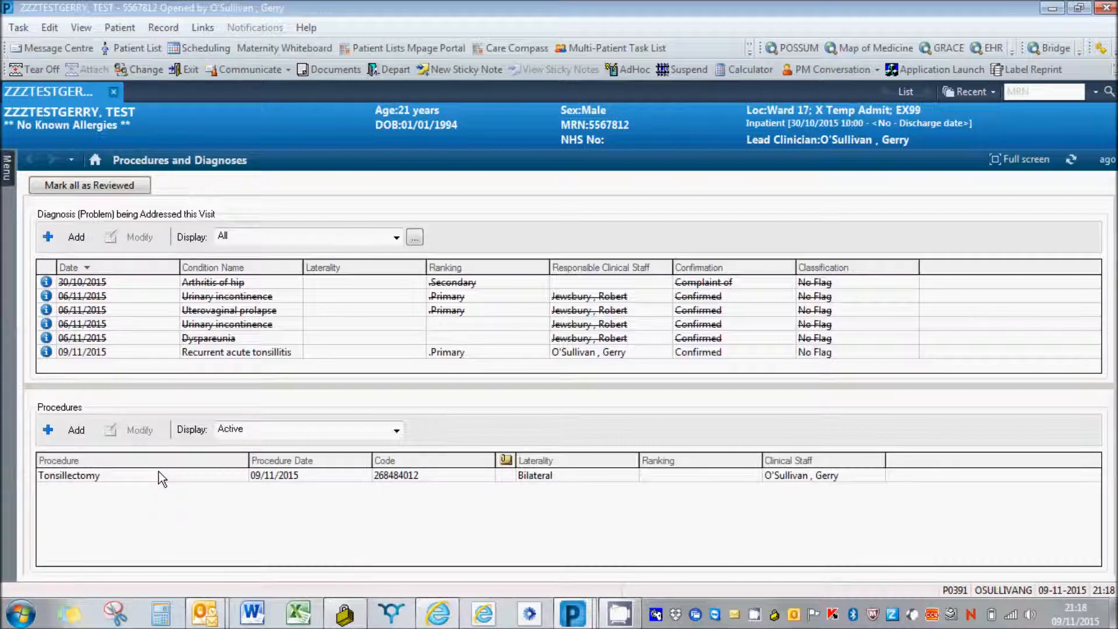
# Step: Open the patient's Medical Discharge form through Depart and enter "Routine procedure" under Management
pyautogui.click(394, 72)
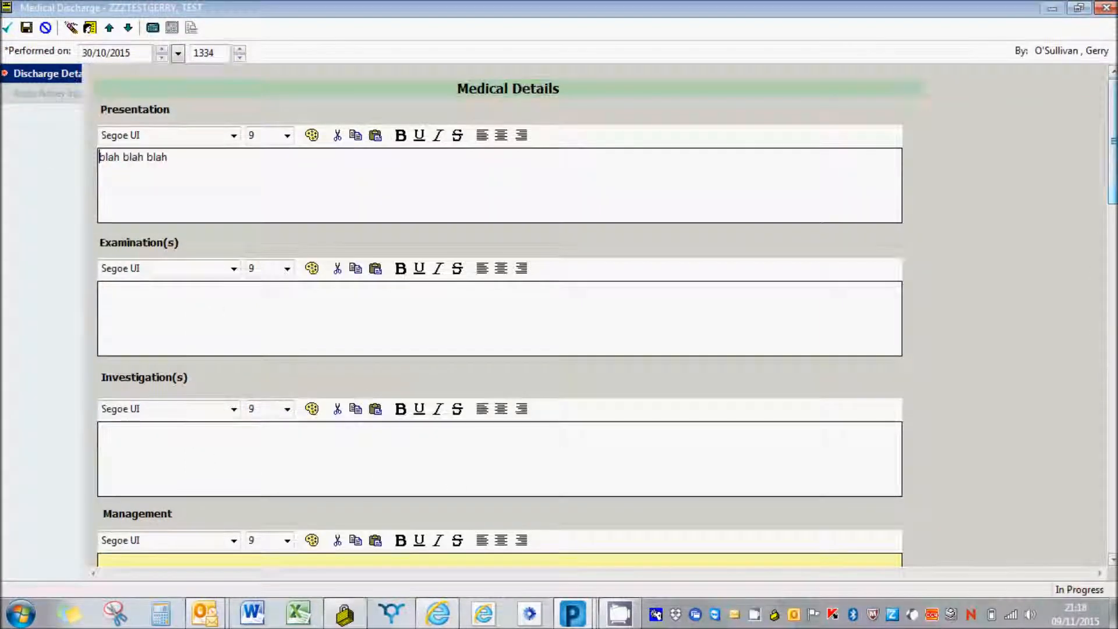
pyautogui.scroll(-5, 1112, 140)
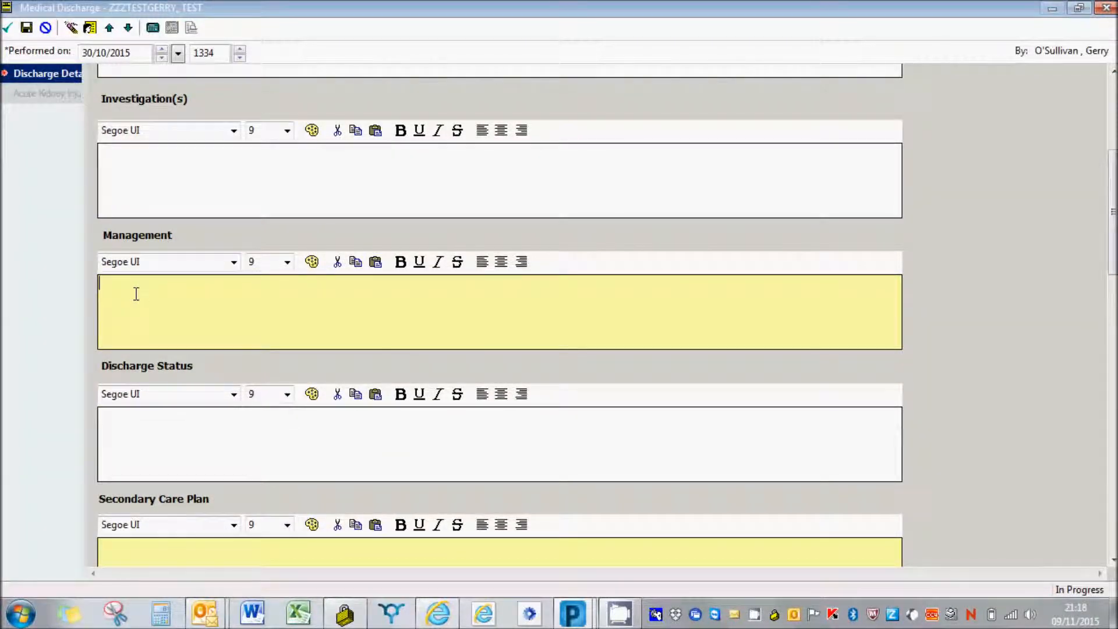
pyautogui.write('Routine proce')
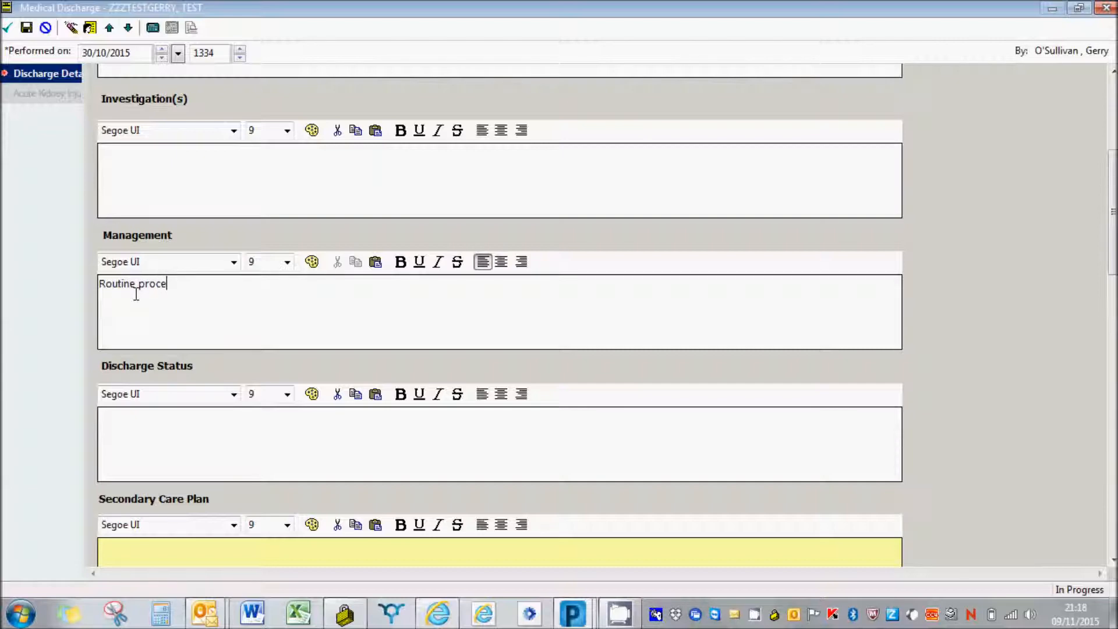
pyautogui.write('dure')
# Step: Enter "No OPD needed" as the Secondary Care Plan and "Nil" as the Primary Care Plan
pyautogui.moveTo(1114, 249); pyautogui.dragTo(1114, 355)
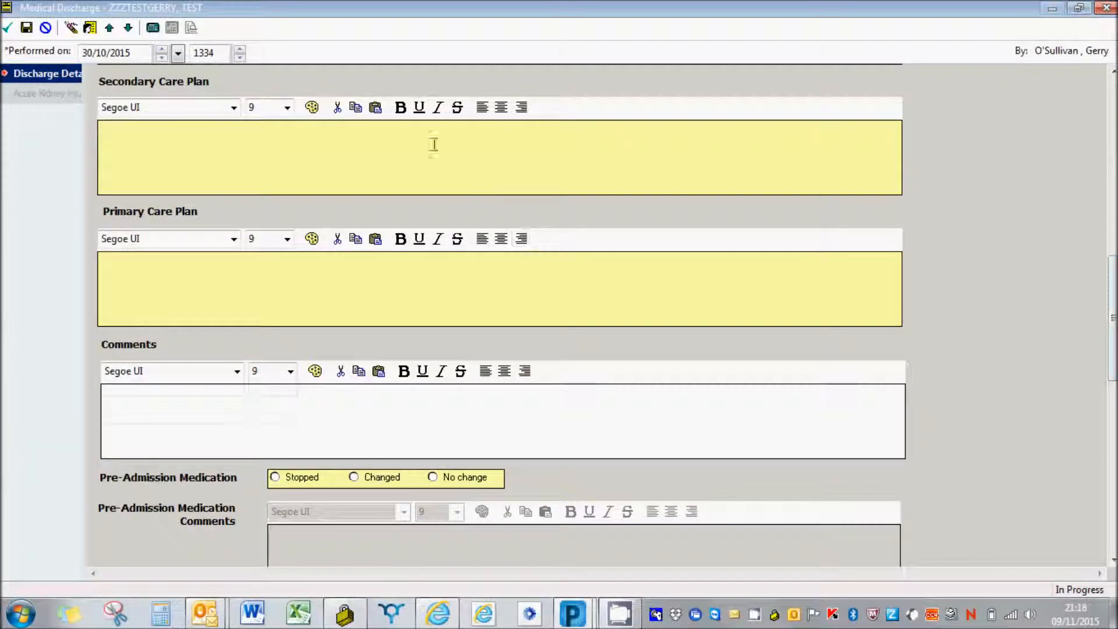
pyautogui.click(157, 147)
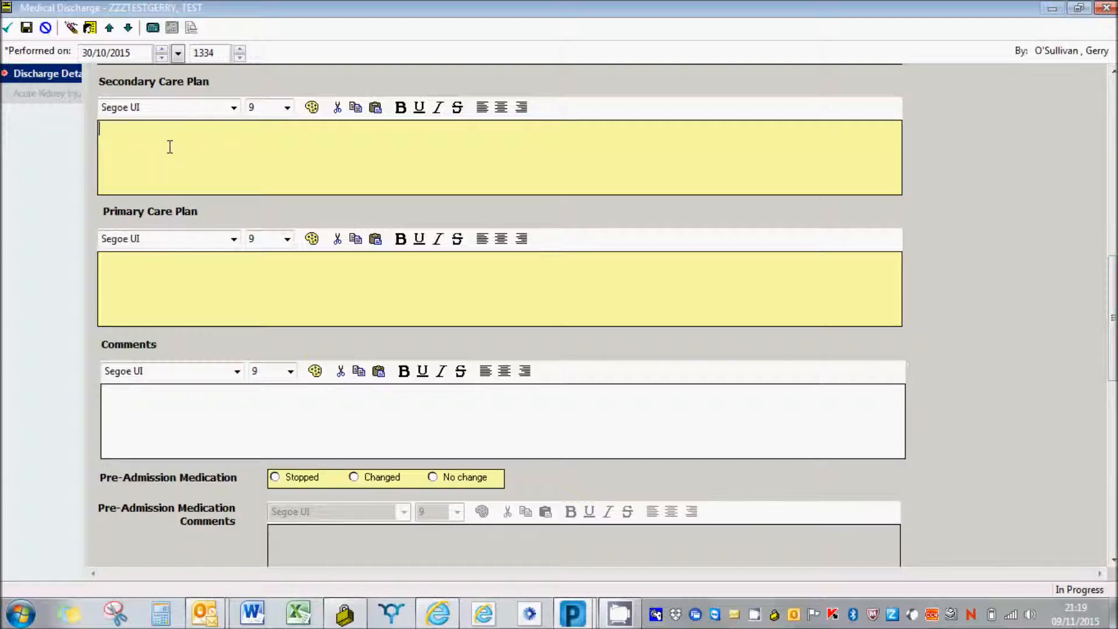
pyautogui.write('No O')
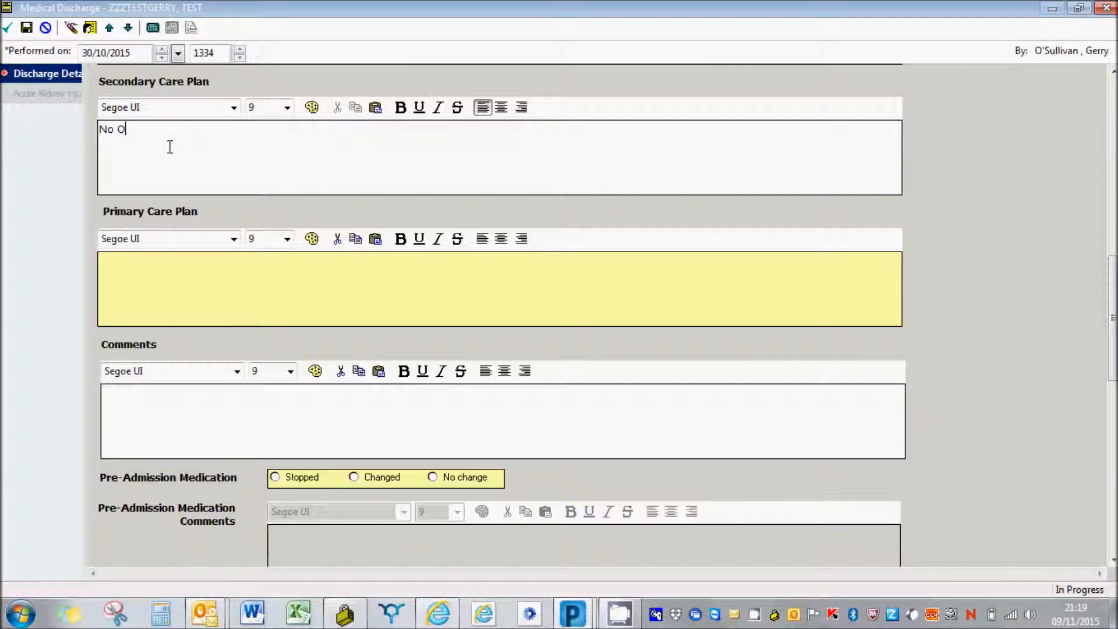
pyautogui.write('PD needed')
pyautogui.click(134, 272)
pyautogui.write('Nil')
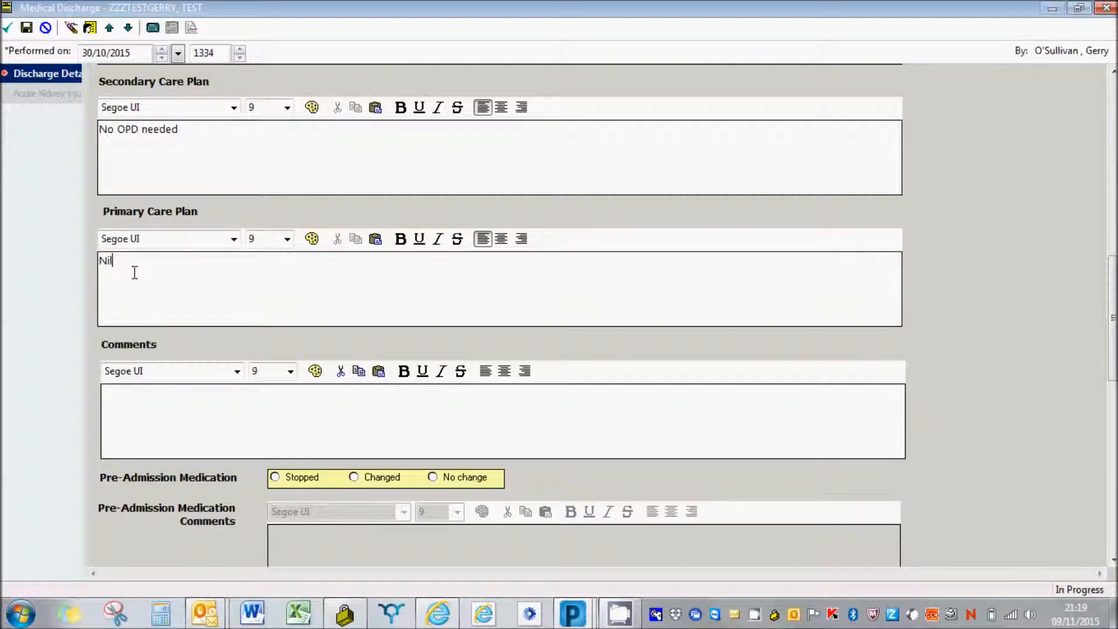
# Step: Set Pre-Admission Medication to No change and New Medication Started to Yes, giving "Analgesia" as the reason comment
pyautogui.click(438, 480)
pyautogui.scroll(-5, 790, 475)
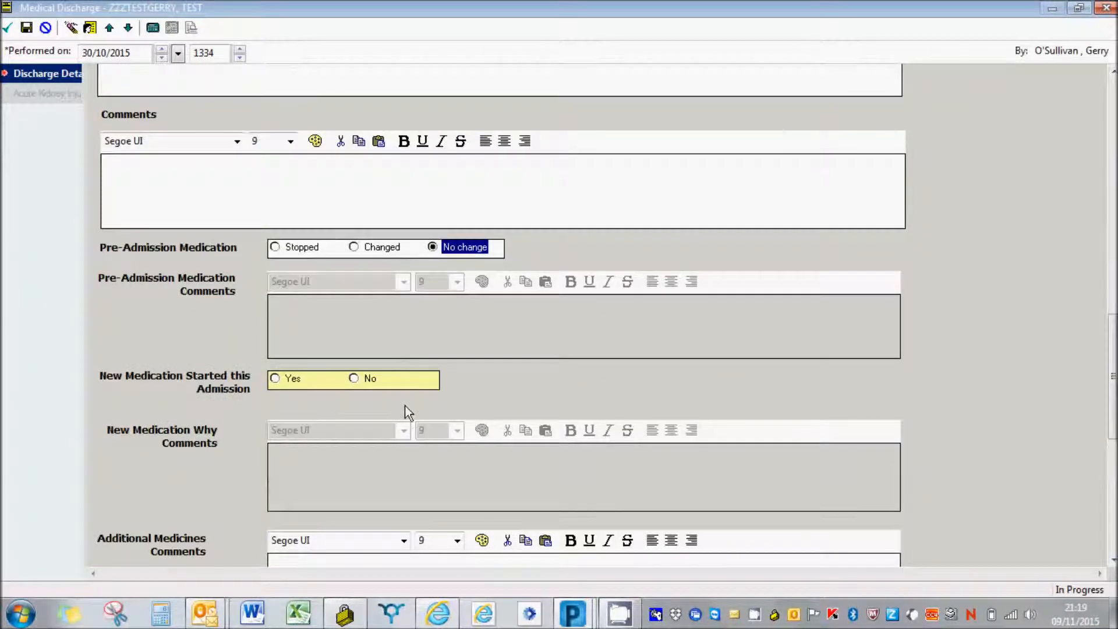
pyautogui.click(276, 378)
pyautogui.click(280, 456)
pyautogui.write('A')
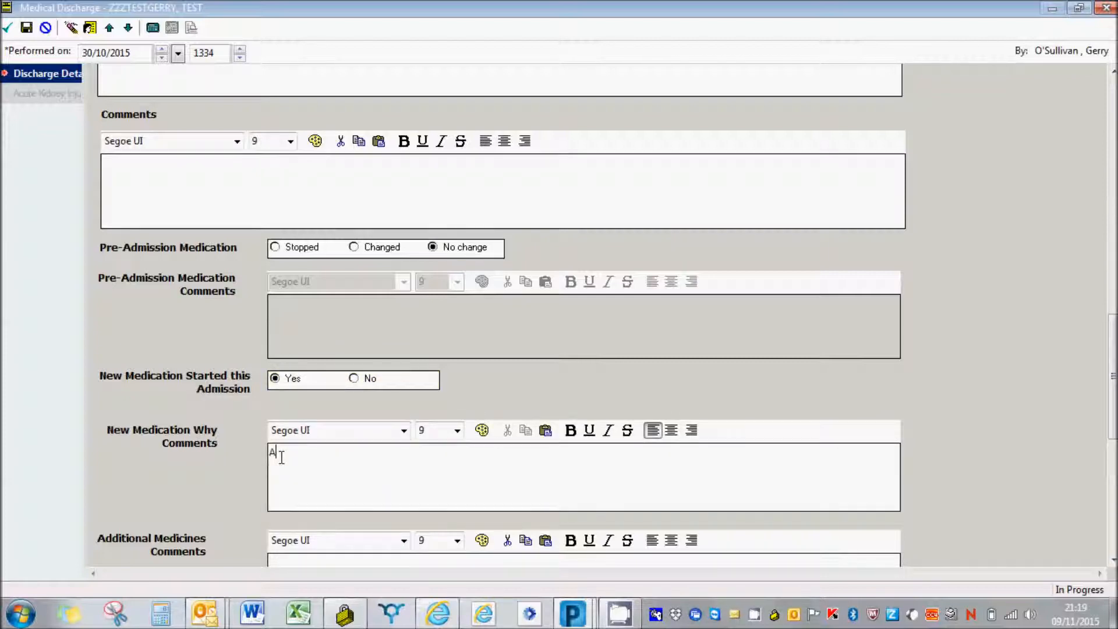
pyautogui.write('nalgesia')
# Step: Mark the document as completed with results endorsed, and answer No to the acute kidney injury question
pyautogui.moveTo(1112, 431); pyautogui.dragTo(1112, 510)
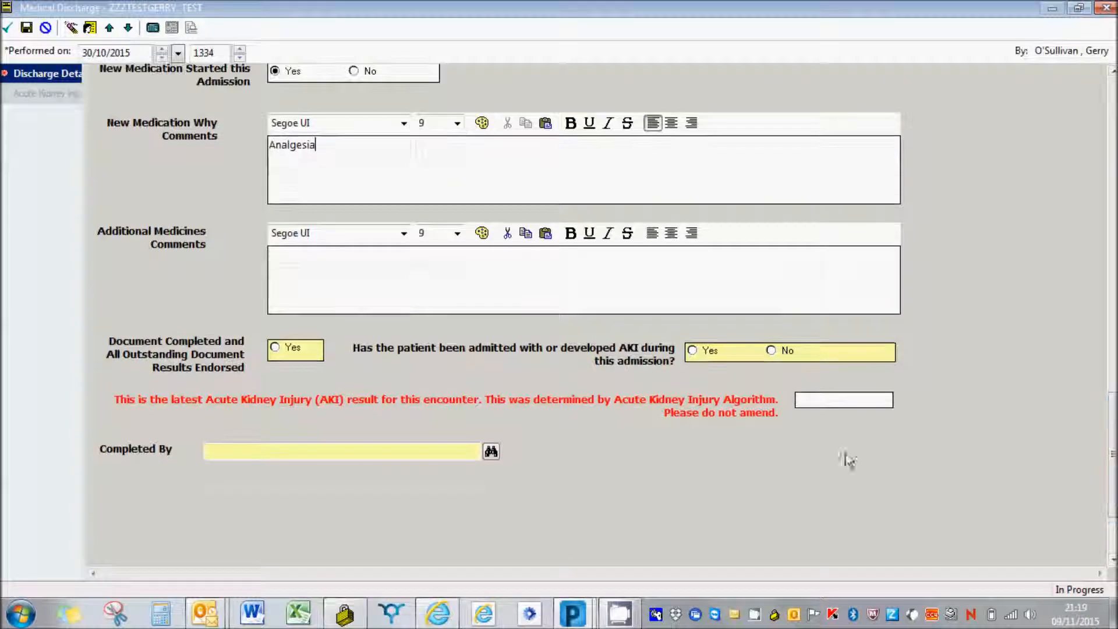
pyautogui.click(279, 347)
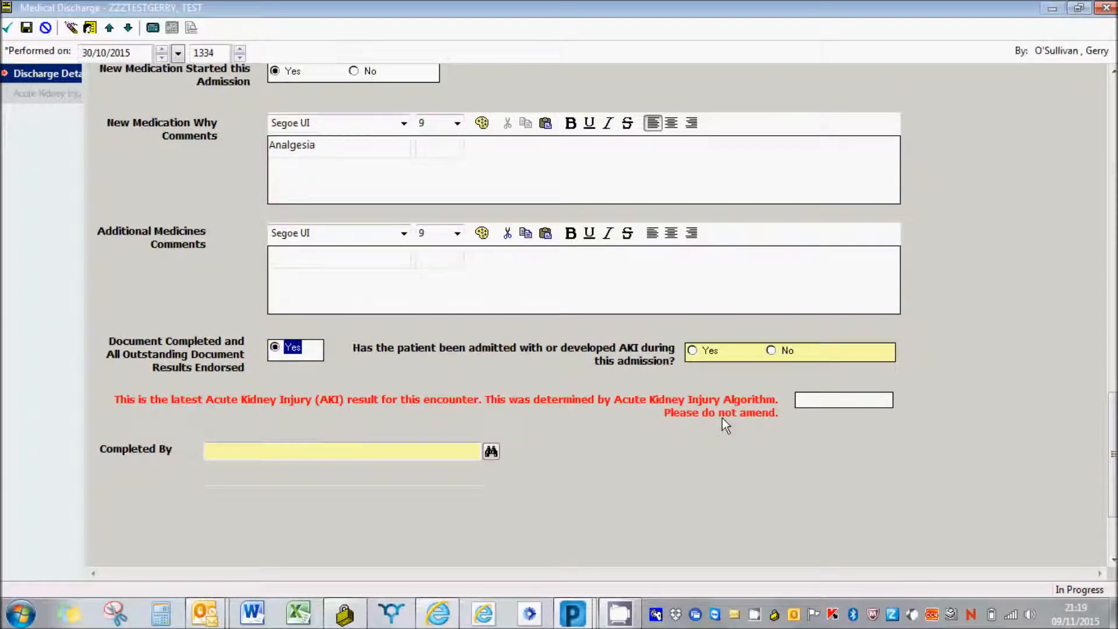
pyautogui.click(771, 351)
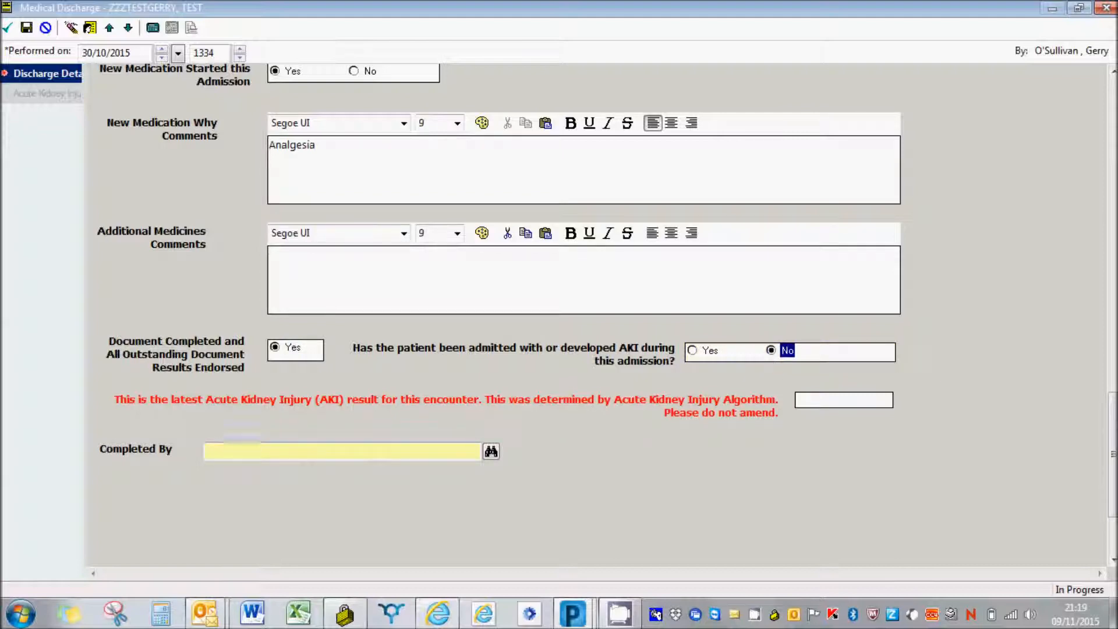
# Step: Search clinical staff by surname starting "os", select the ENT clinician as Completed By, and sign the Medical Discharge form
pyautogui.click(223, 452)
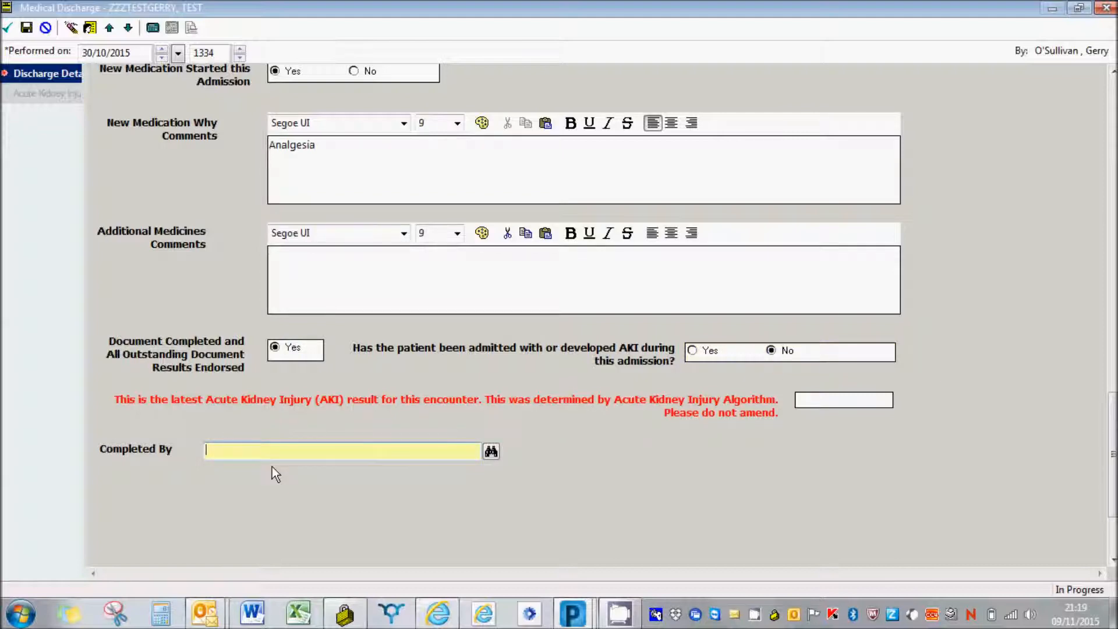
pyautogui.write('os')
pyautogui.click(490, 451)
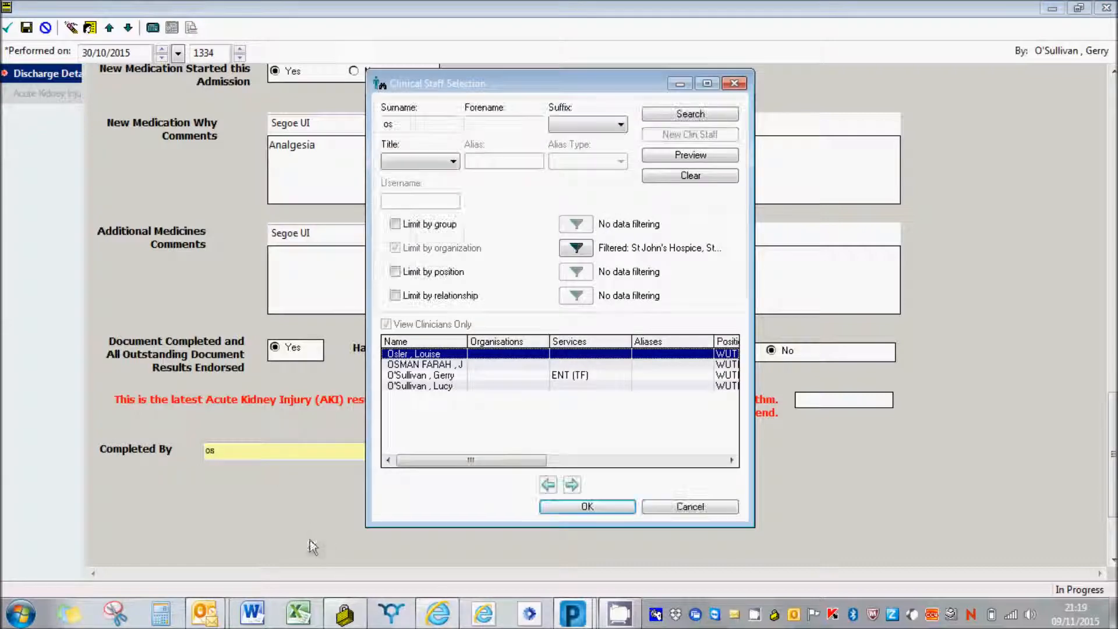
pyautogui.click(447, 376)
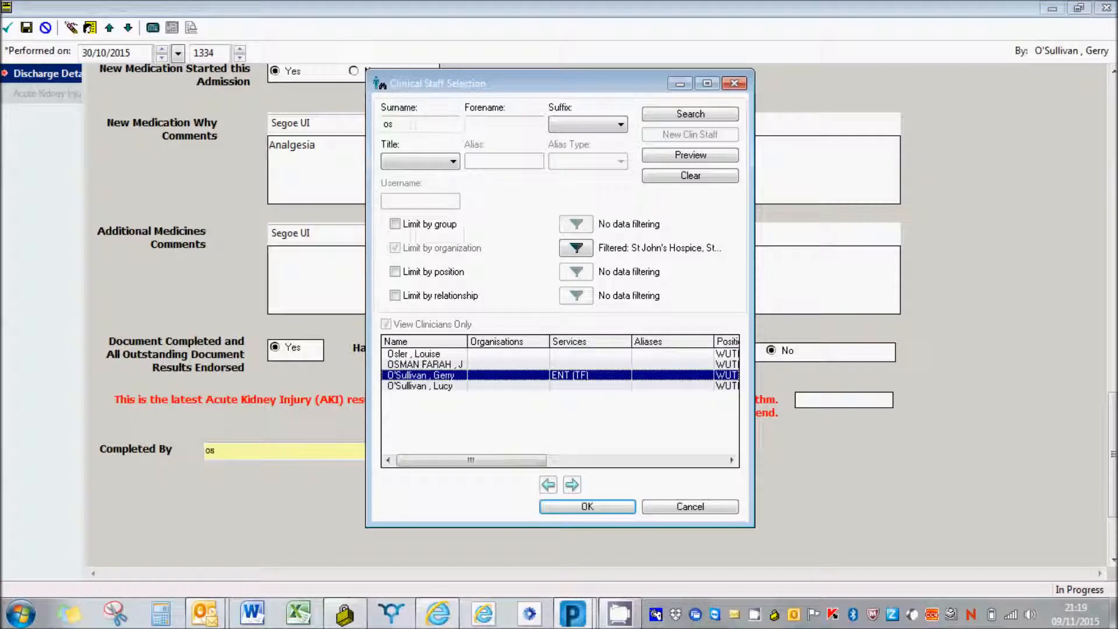
pyautogui.doubleClick(448, 376)
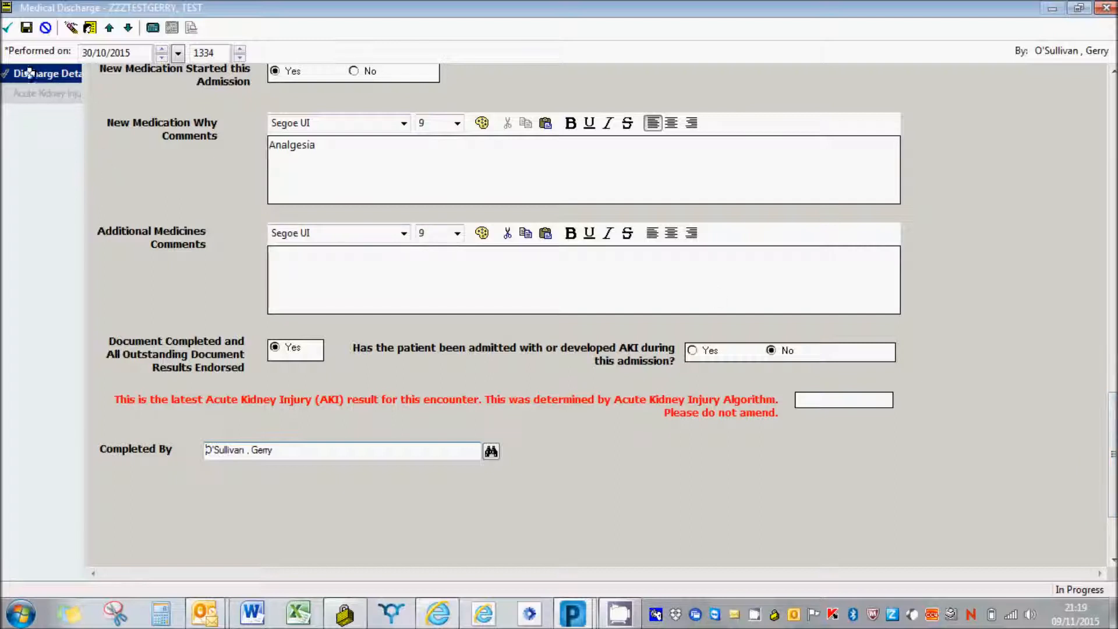
pyautogui.click(5, 32)
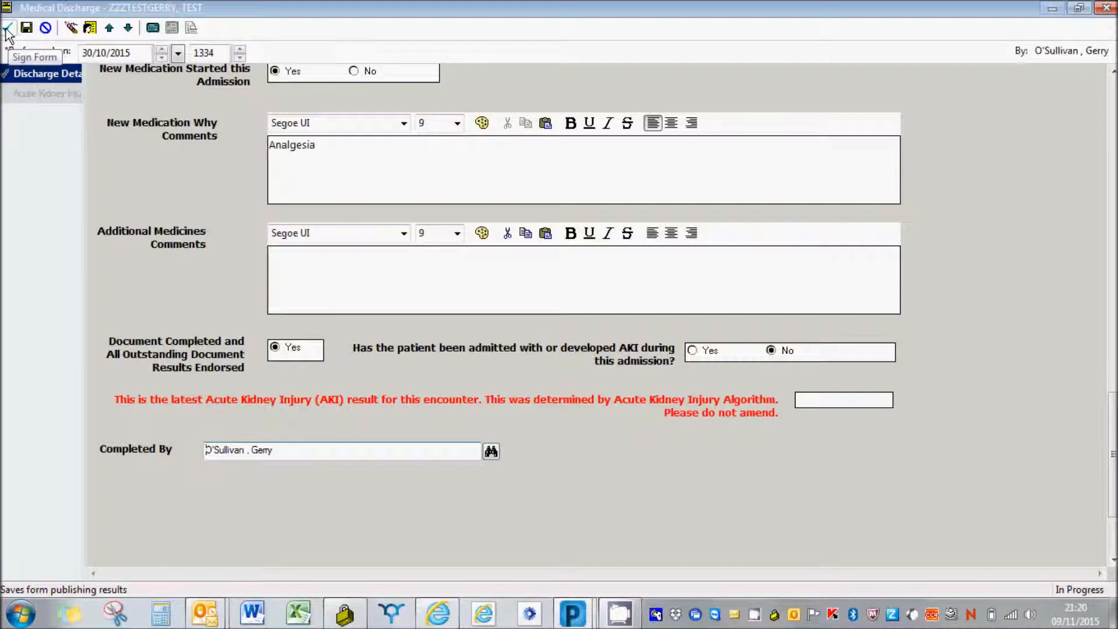
pyautogui.click(8, 28)
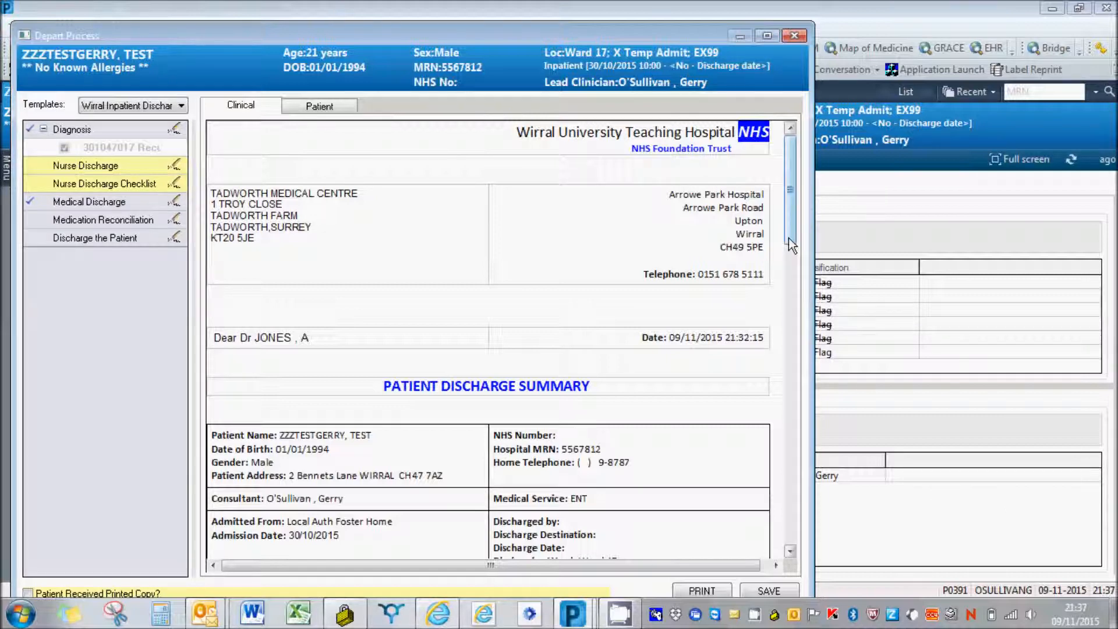
# Step: Review the patient discharge summary from the header through the care summary to the sign-off, and close the Depart Process window
pyautogui.moveTo(788, 240); pyautogui.dragTo(790, 323)
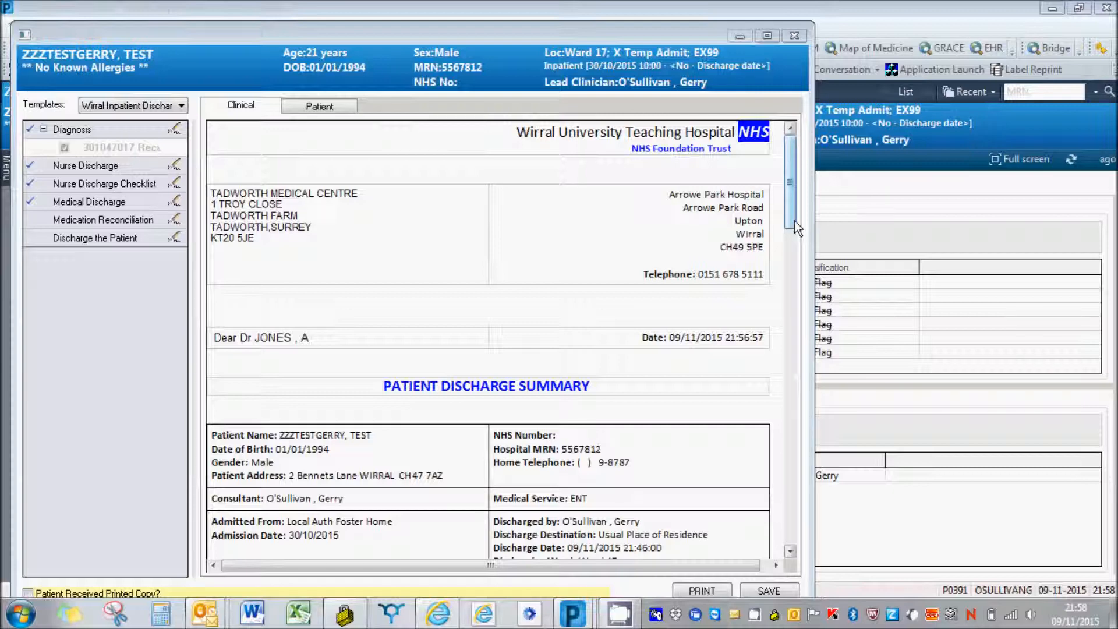
pyautogui.moveTo(787, 218); pyautogui.dragTo(794, 295)
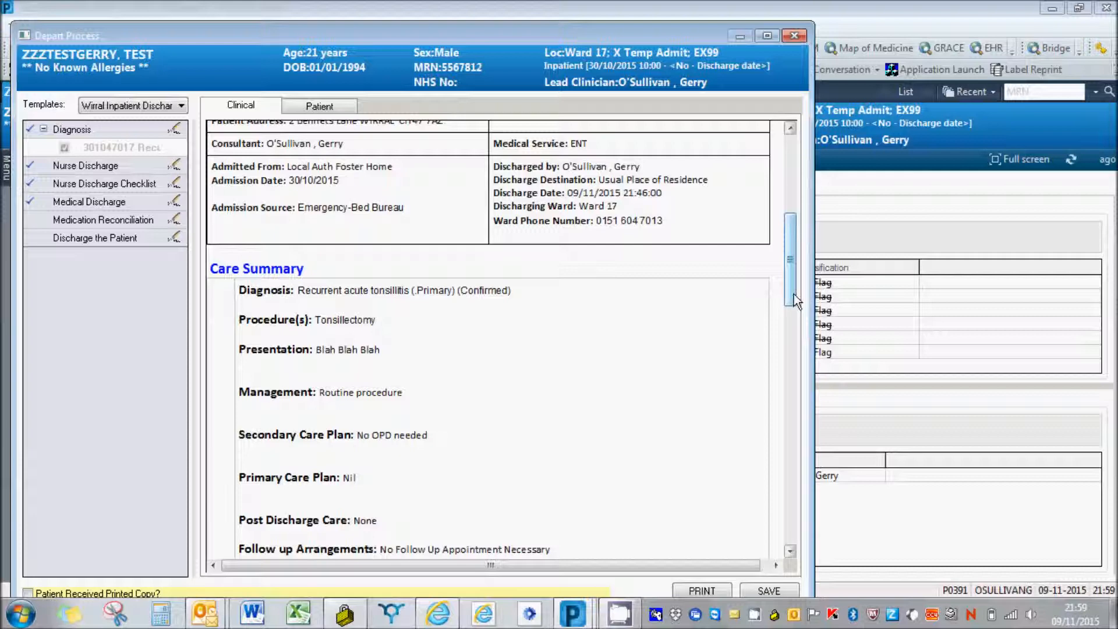
pyautogui.moveTo(794, 294); pyautogui.dragTo(795, 486)
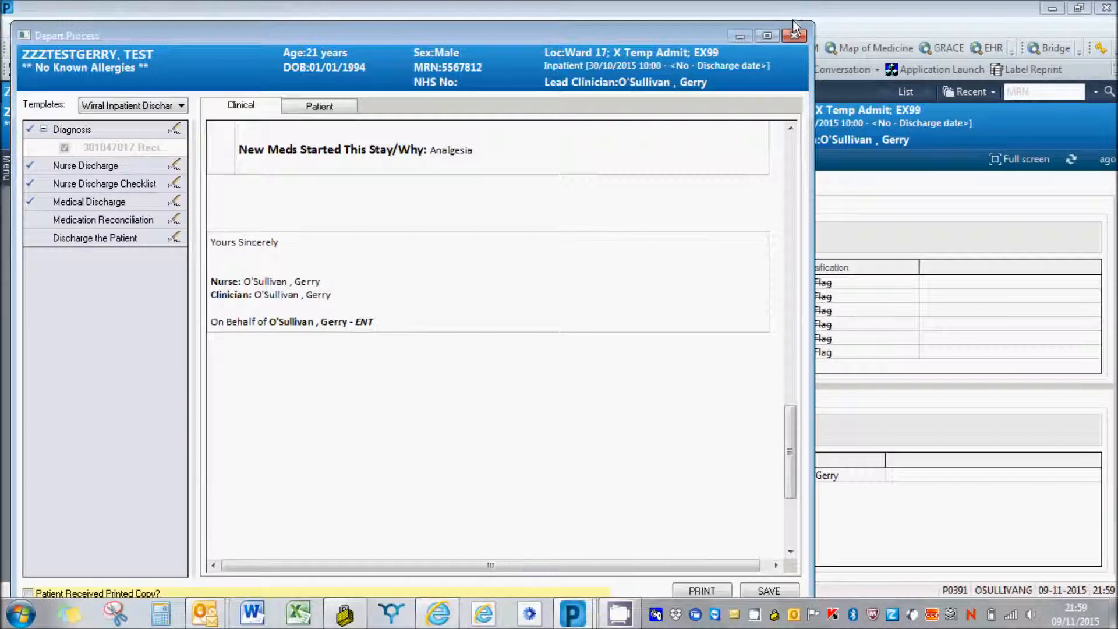
pyautogui.click(796, 36)
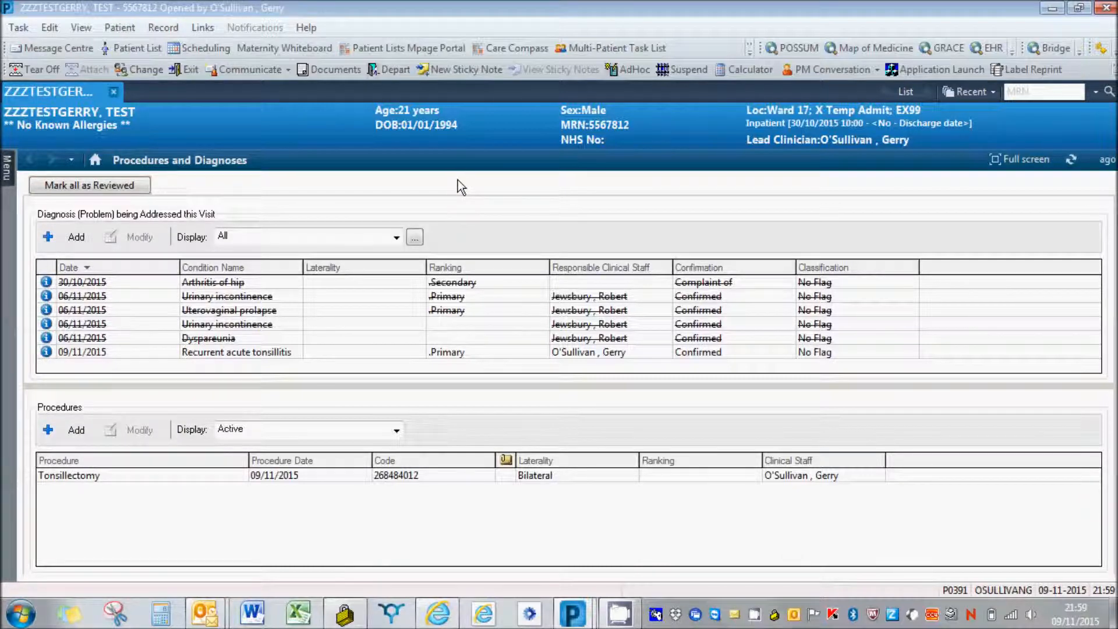
# Step: Reopen the patient's Medical Discharge form through Depart, clear the Presentation text, and sign the form again
pyautogui.click(398, 71)
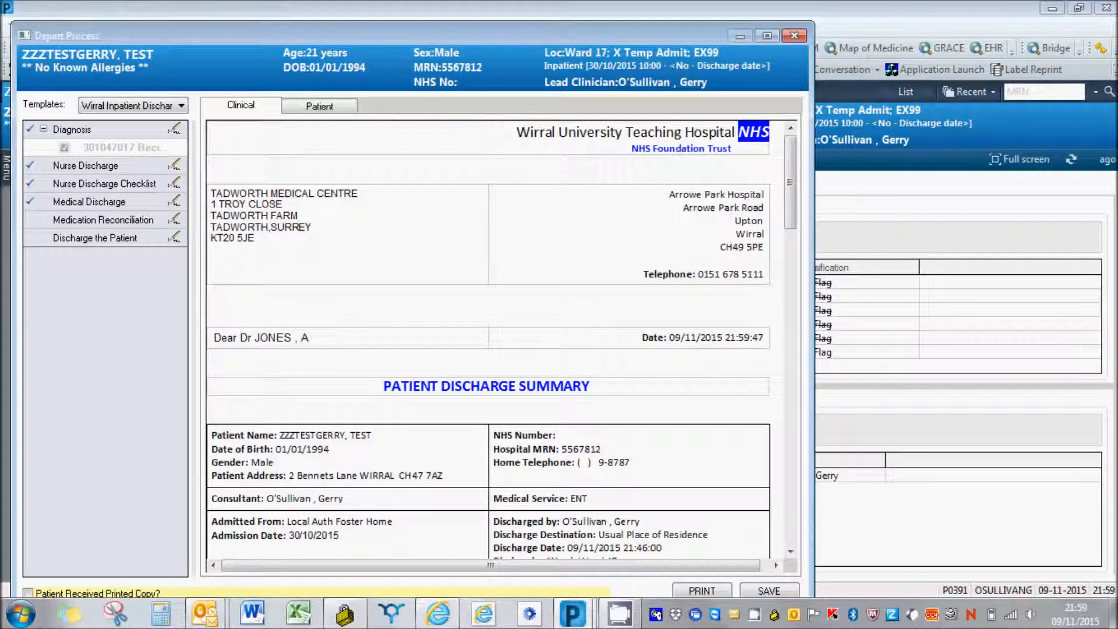
pyautogui.click(174, 201)
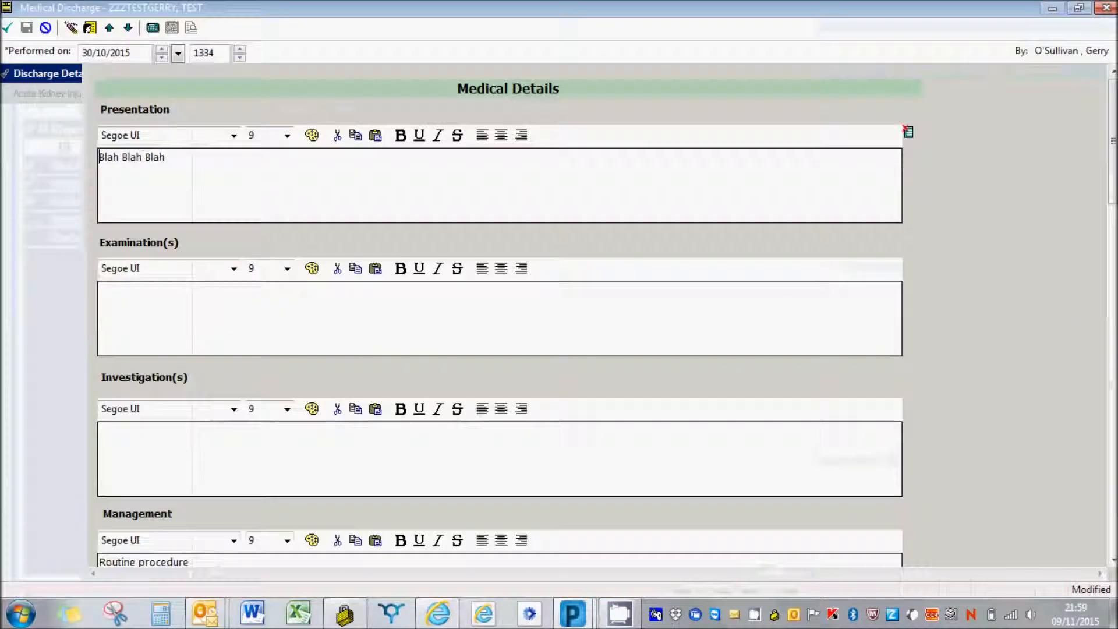
pyautogui.click(169, 156)
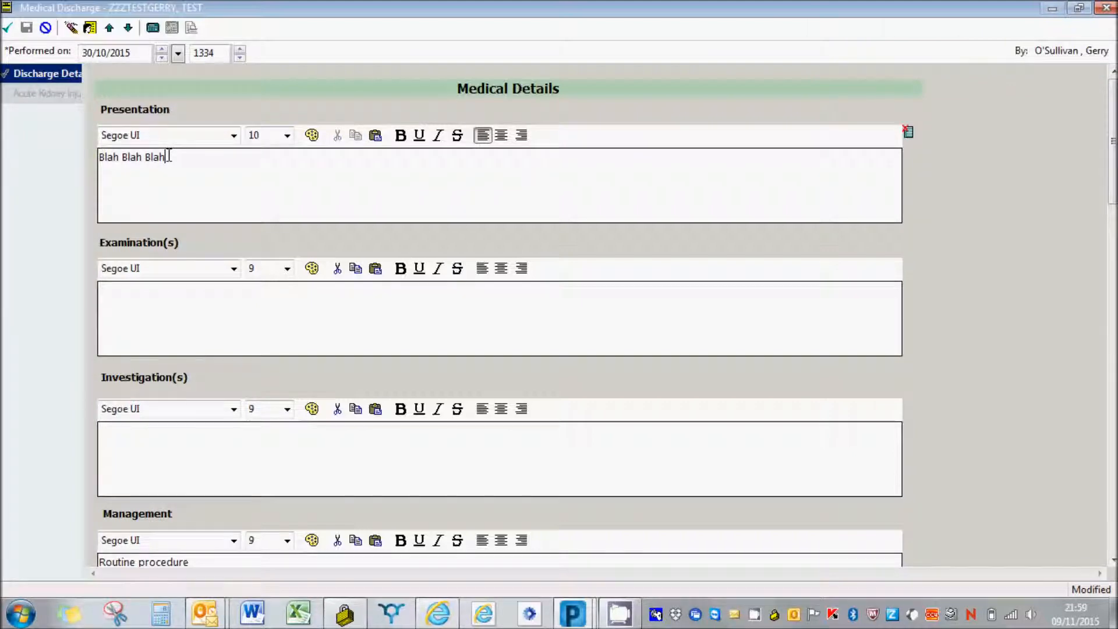
pyautogui.press('BackSpace')
pyautogui.press('BackSpace')
pyautogui.press('BackSpace')
pyautogui.press('BackSpace')
pyautogui.press('BackSpace')
pyautogui.press('BackSpace')
pyautogui.press('BackSpace')
pyautogui.press('BackSpace')
pyautogui.press('BackSpace')
pyautogui.press('BackSpace')
pyautogui.press('BackSpace')
pyautogui.press('BackSpace')
pyautogui.press('BackSpace')
pyautogui.press('BackSpace')
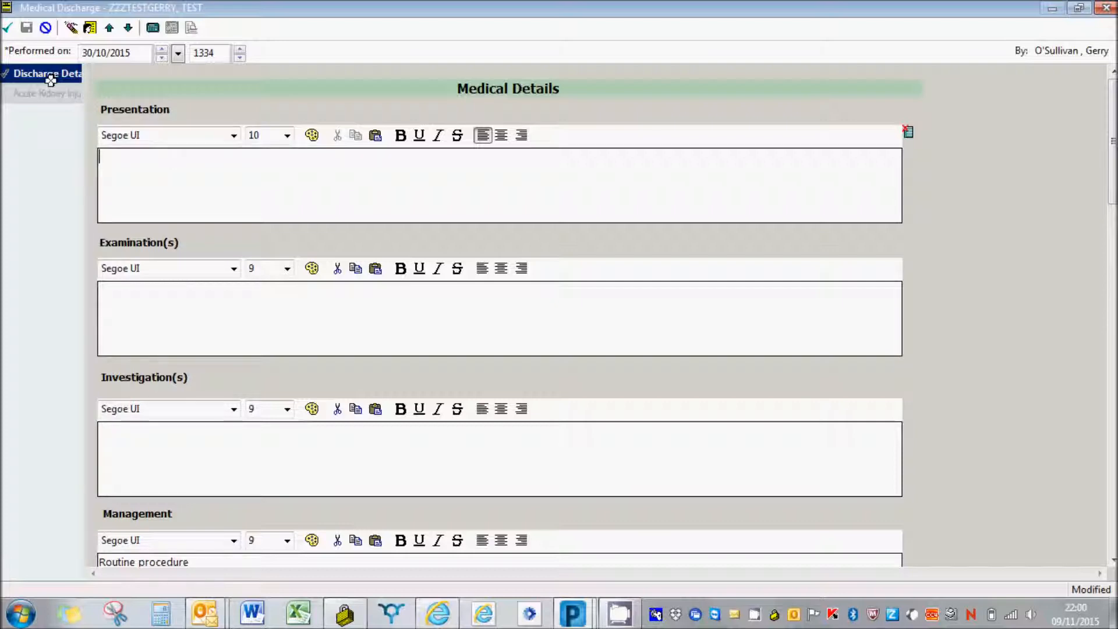
pyautogui.click(7, 29)
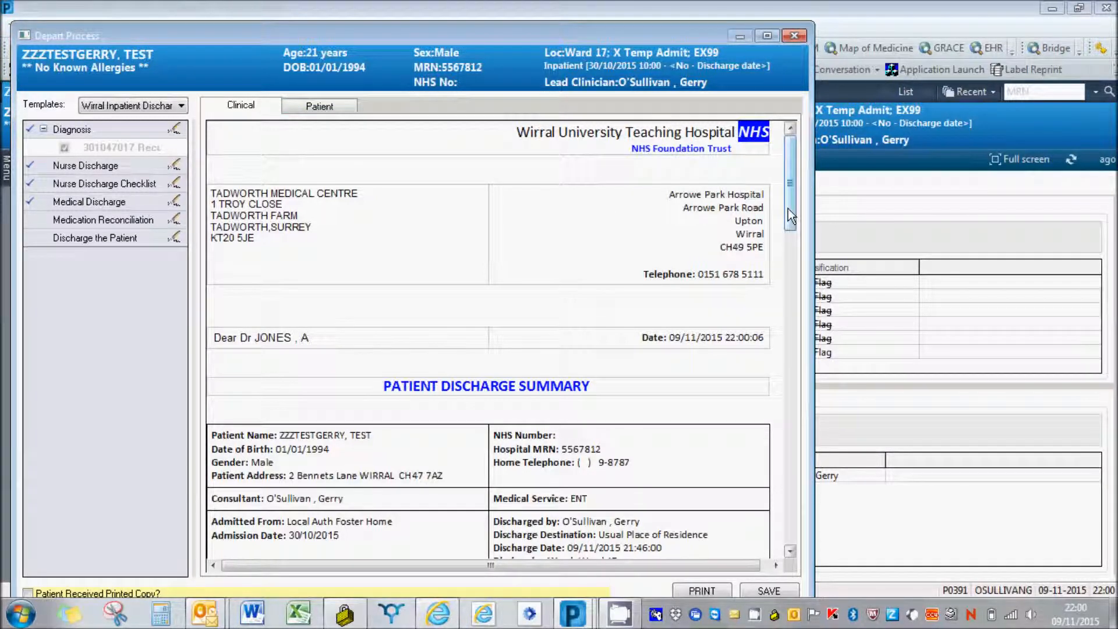
# Step: Look through the updated patient discharge summary and print it from the Depart Process
pyautogui.moveTo(790, 227); pyautogui.dragTo(789, 538)
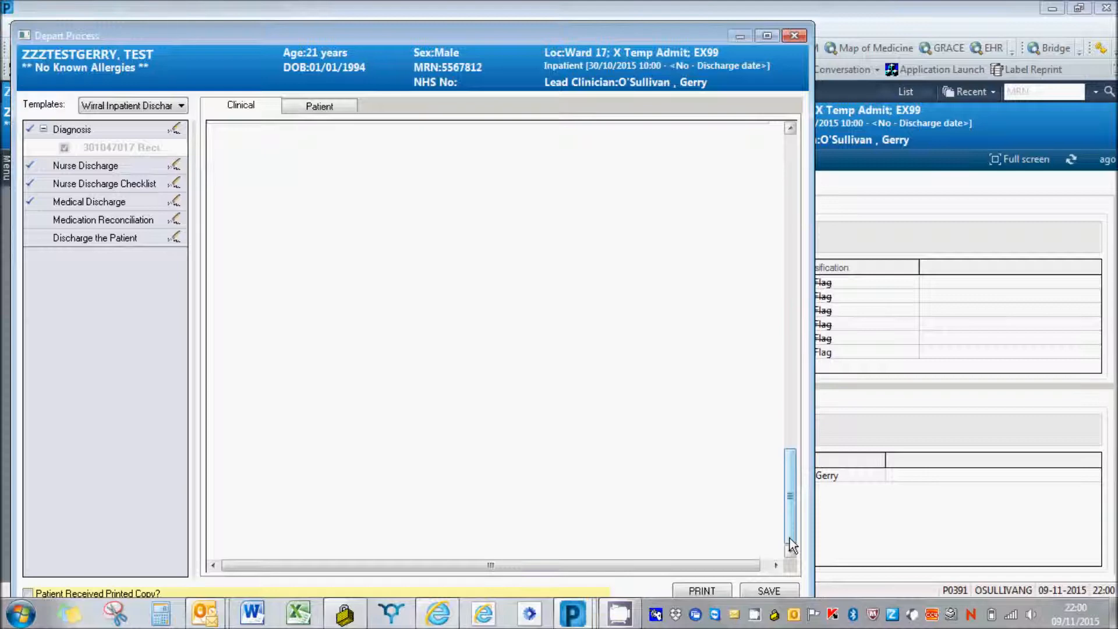
pyautogui.click(702, 590)
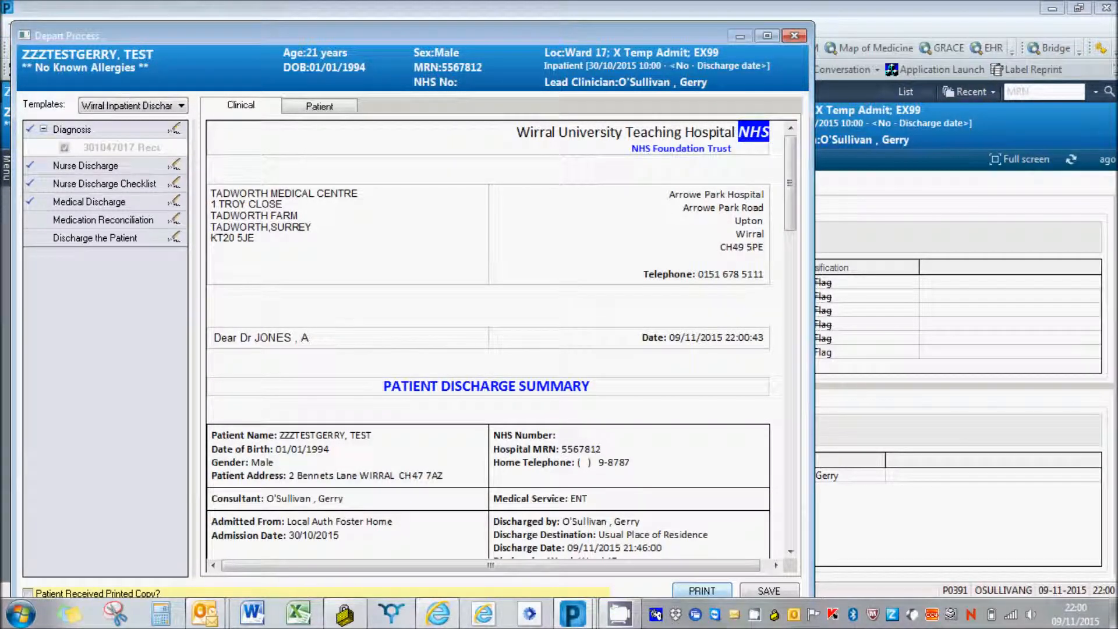
pyautogui.click(790, 551)
pyautogui.click(790, 551)
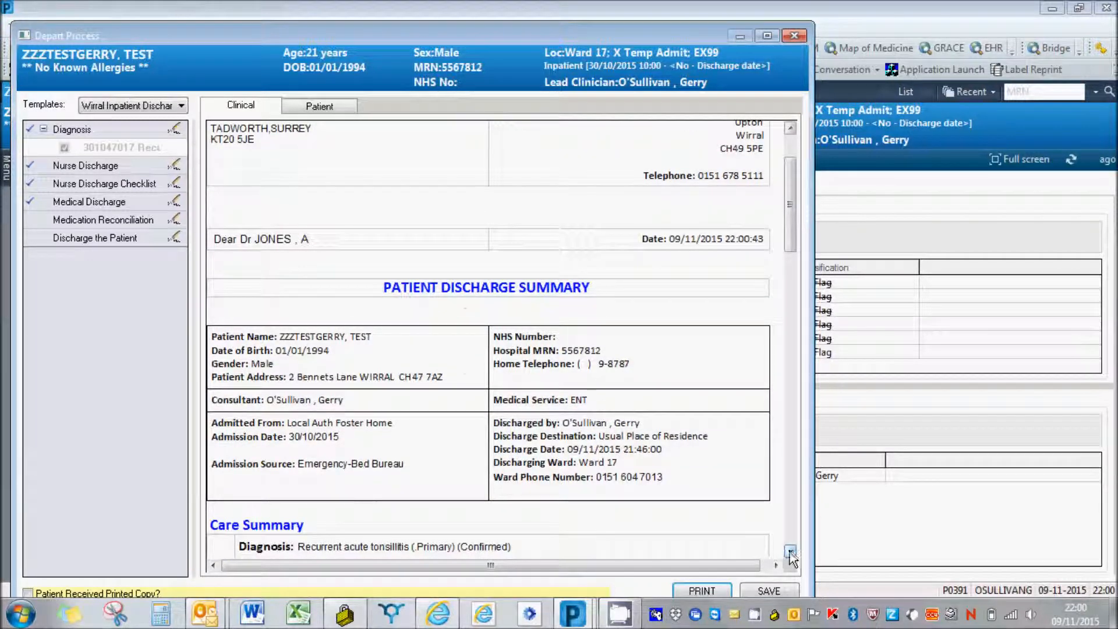